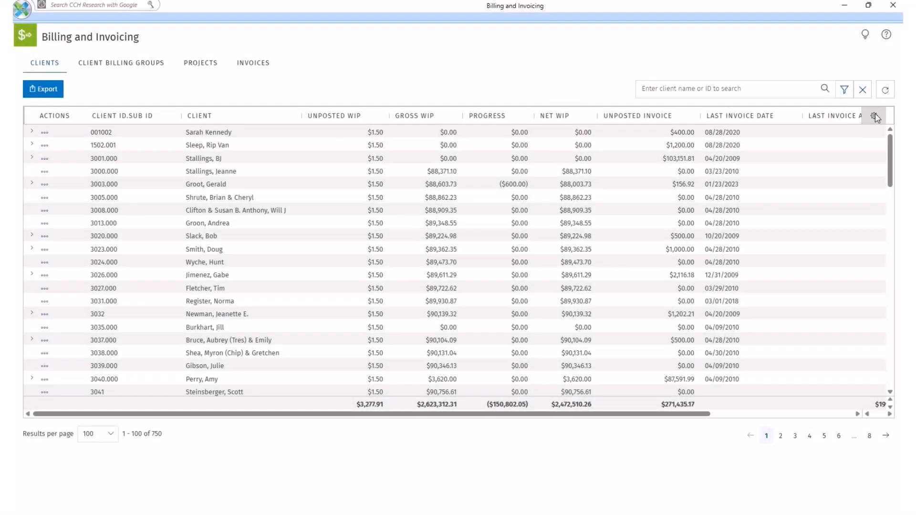
- Move the Billing Fee Agreement column to directly below Client in the grid's column list, then remove it from the list
{"action": "left_click", "coordinate": [875, 116]}
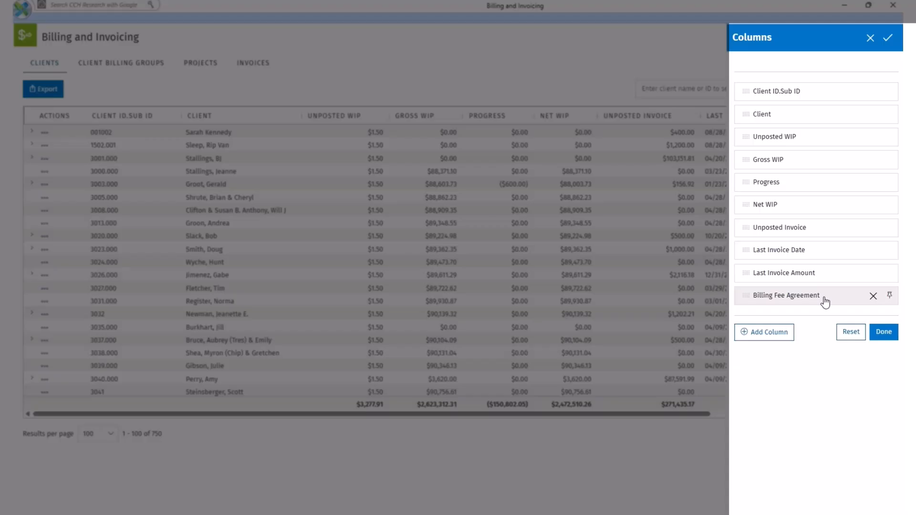
{"action": "left_click_drag", "start_coordinate": [825, 302], "coordinate": [831, 141]}
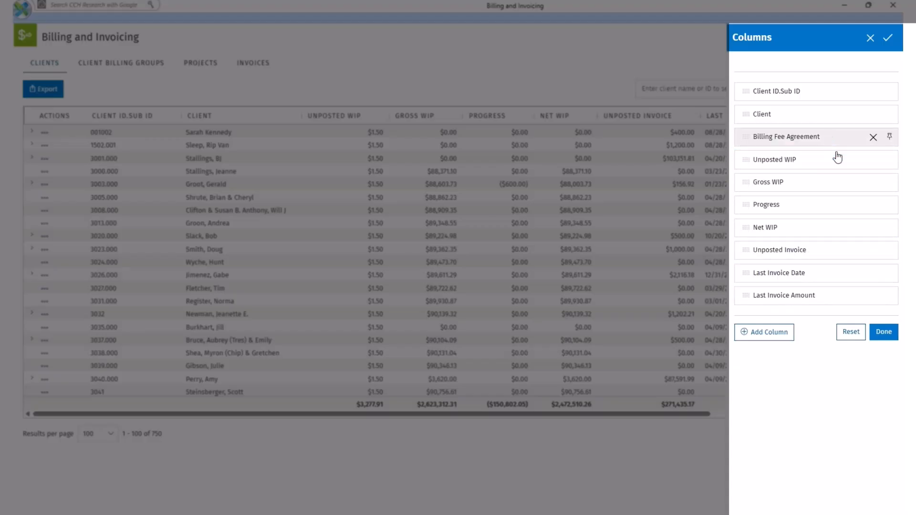
{"action": "left_click", "coordinate": [873, 138]}
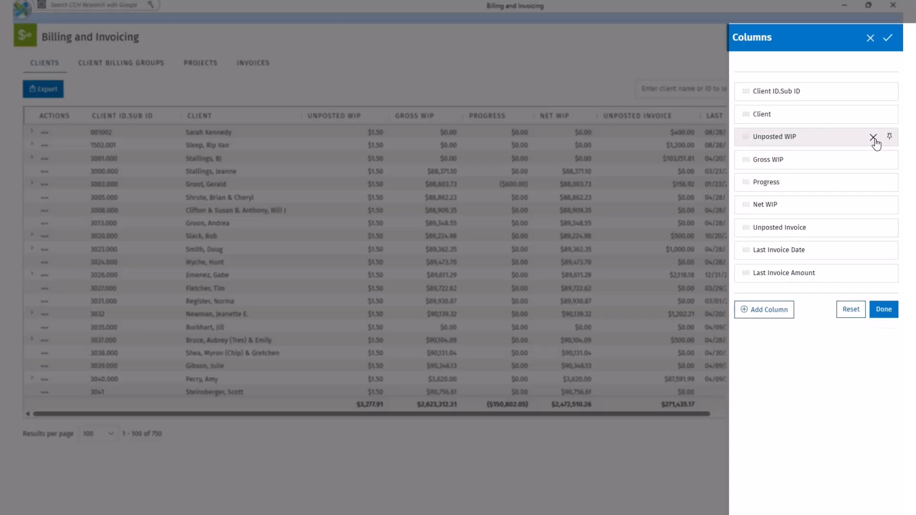
- Add the Office column to the clients grid, pin it, and apply the column changes
{"action": "left_click", "coordinate": [774, 321]}
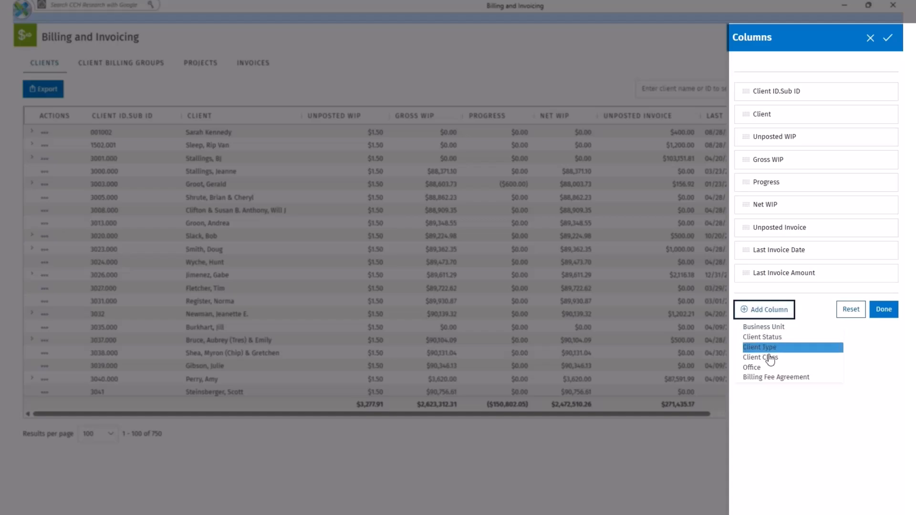
{"action": "left_click", "coordinate": [763, 368]}
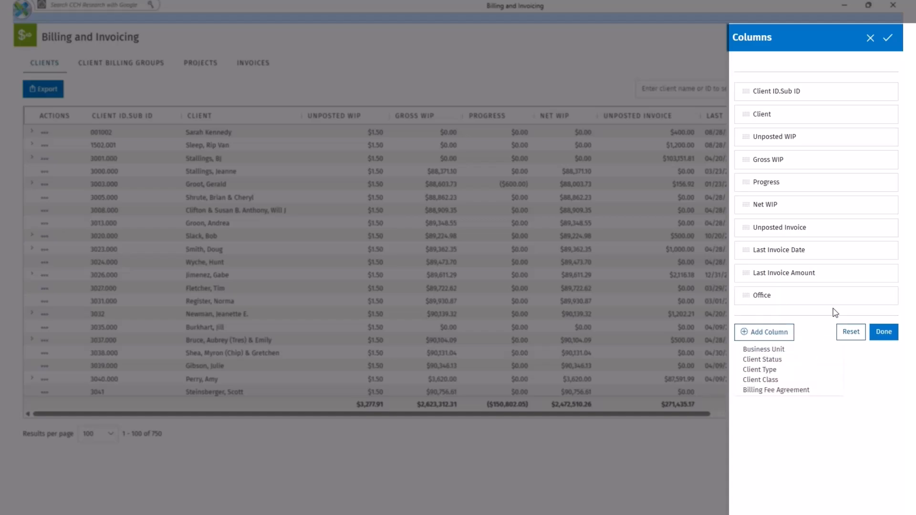
{"action": "mouse_move", "coordinate": [839, 305]}
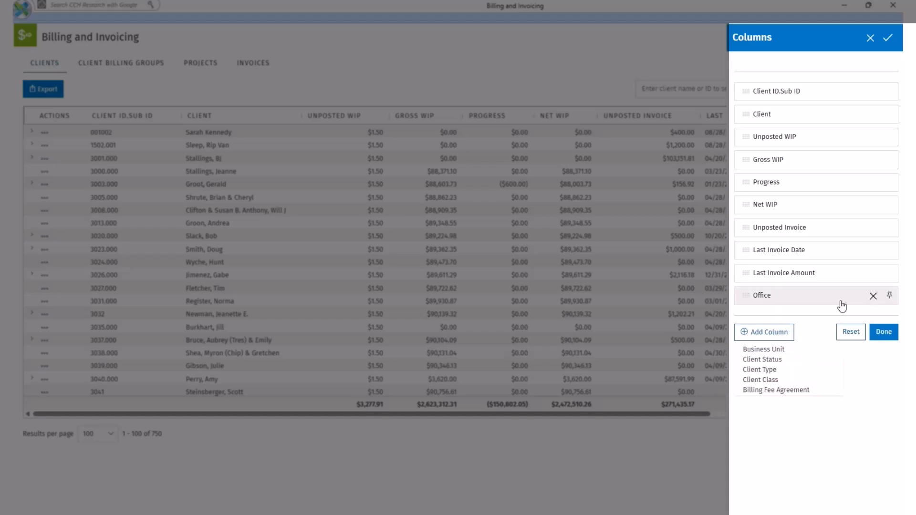
{"action": "left_click", "coordinate": [890, 296]}
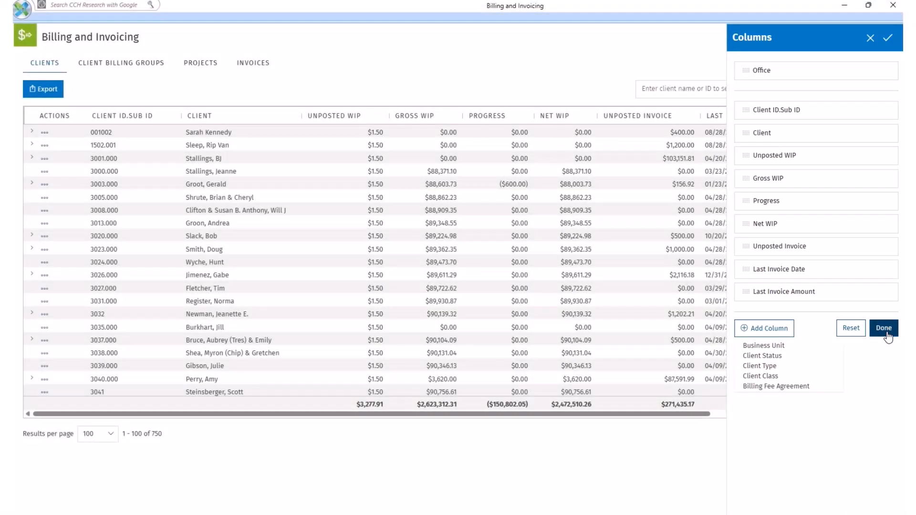
{"action": "left_click", "coordinate": [884, 329]}
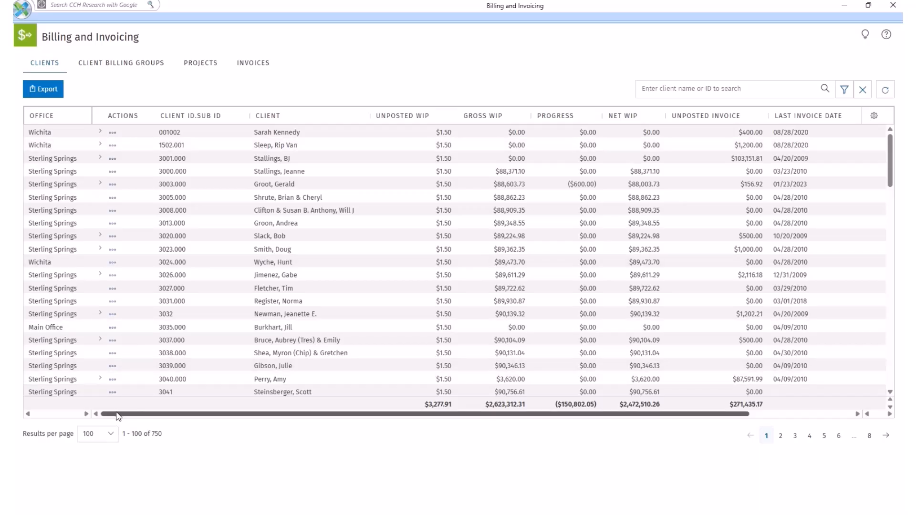
{"action": "mouse_move", "coordinate": [120, 415]}
{"action": "left_mouse_down"}
{"action": "mouse_move", "coordinate": [241, 419]}
{"action": "mouse_move", "coordinate": [130, 416]}
{"action": "left_mouse_up"}
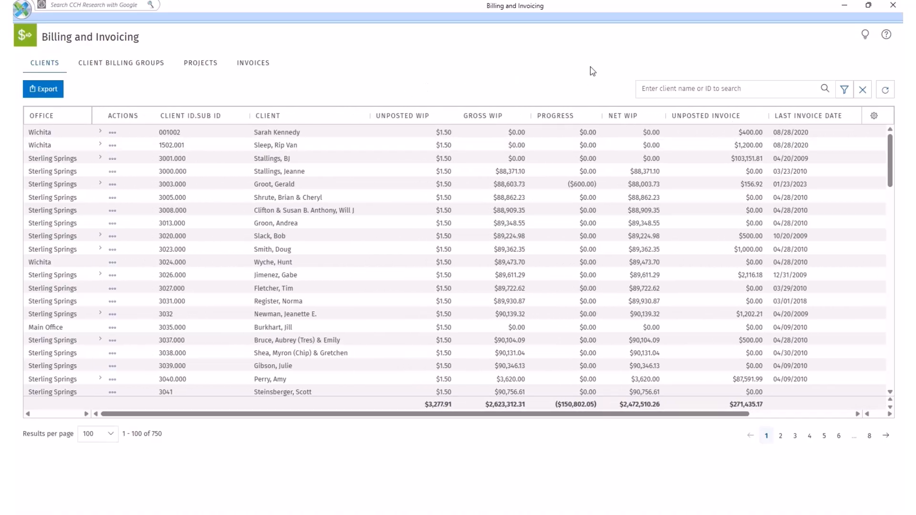
- Filter the clients by the Bill Manager responsible staff position and a staff member found by name
{"action": "left_click", "coordinate": [847, 94]}
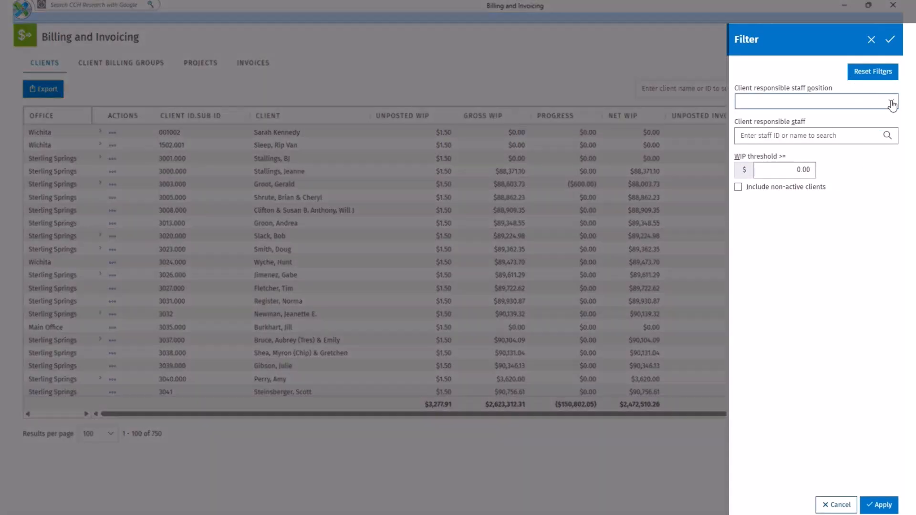
{"action": "left_click", "coordinate": [891, 104]}
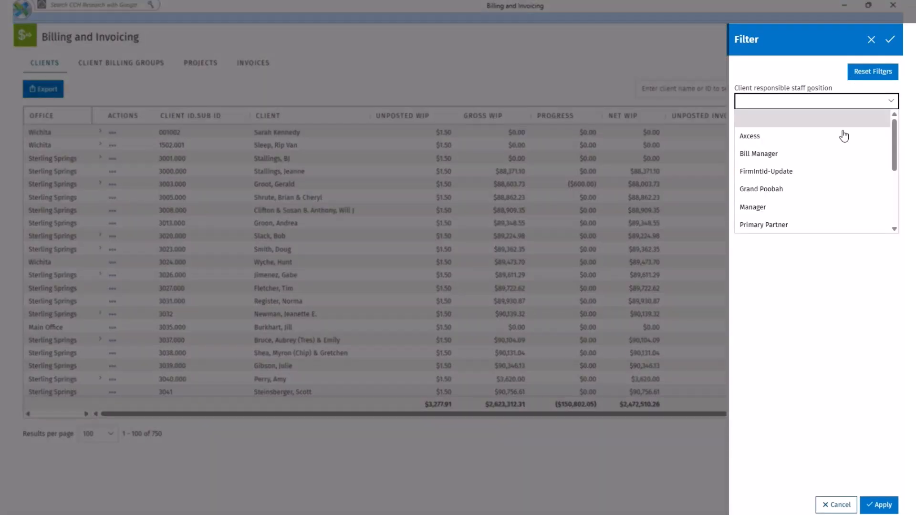
{"action": "left_click", "coordinate": [831, 152]}
{"action": "left_click", "coordinate": [860, 137]}
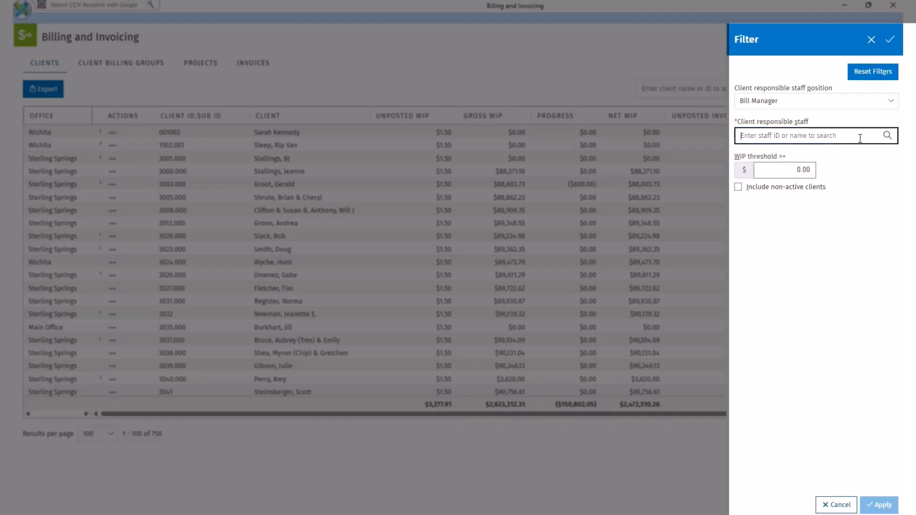
{"action": "type", "text": "robb"}
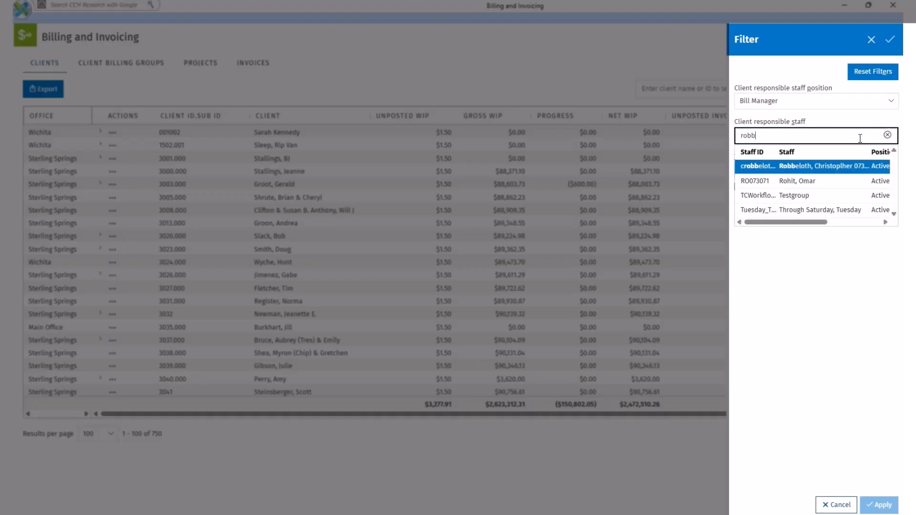
{"action": "left_click", "coordinate": [814, 167]}
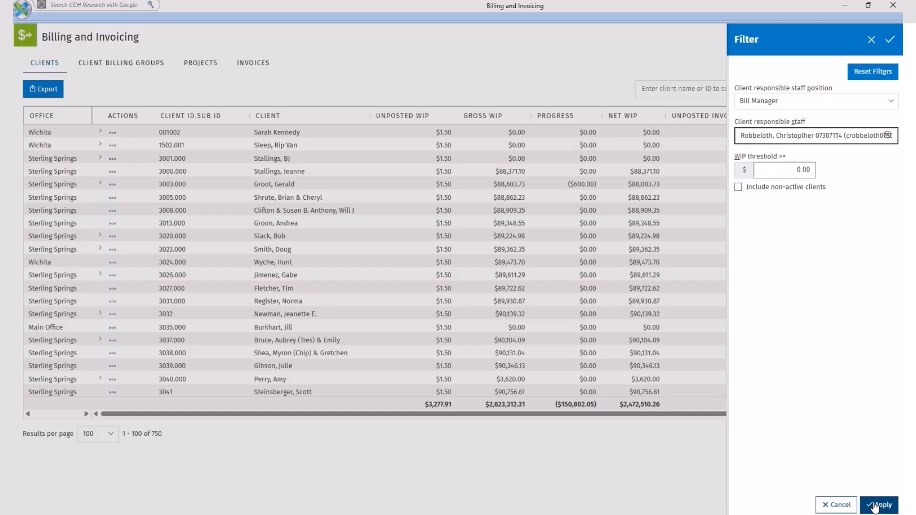
{"action": "left_click", "coordinate": [880, 505]}
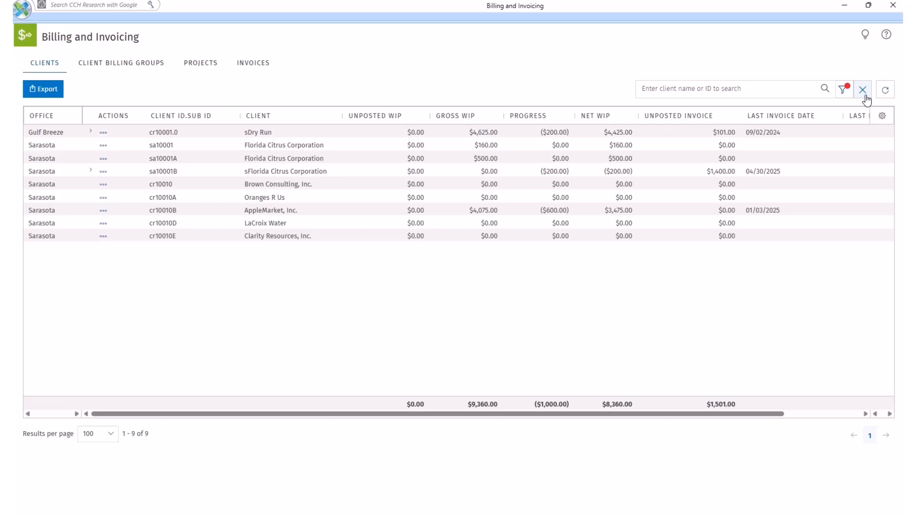
- Clear the responsible staff position and the responsible staff member from the client filter and apply it
{"action": "left_click", "coordinate": [865, 96]}
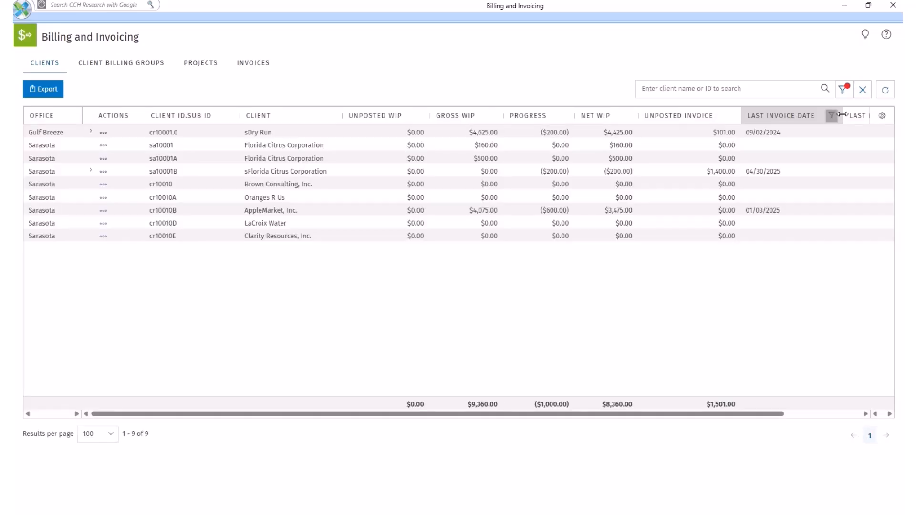
{"action": "left_click", "coordinate": [844, 90]}
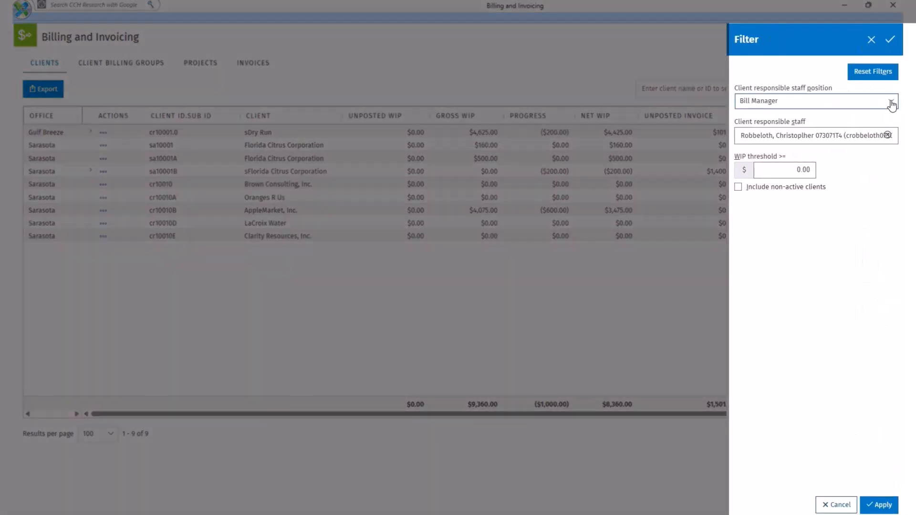
{"action": "left_click", "coordinate": [891, 101]}
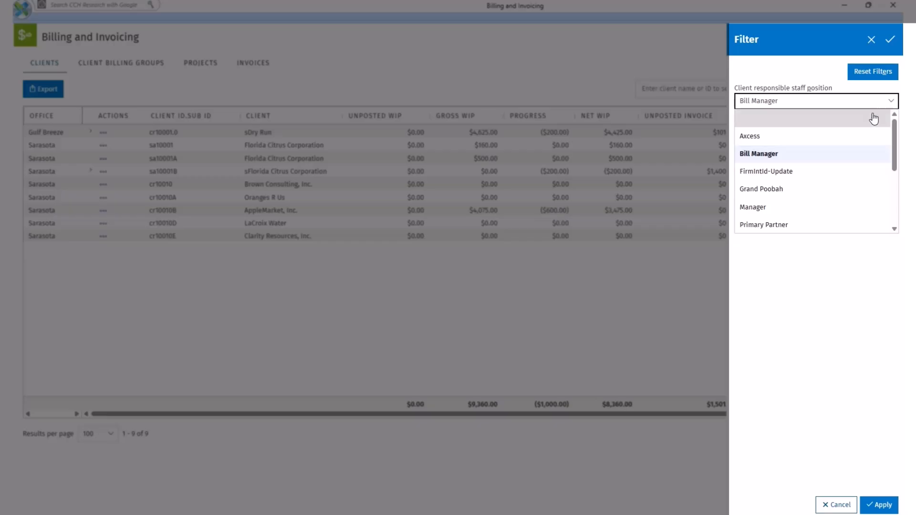
{"action": "left_click", "coordinate": [874, 118]}
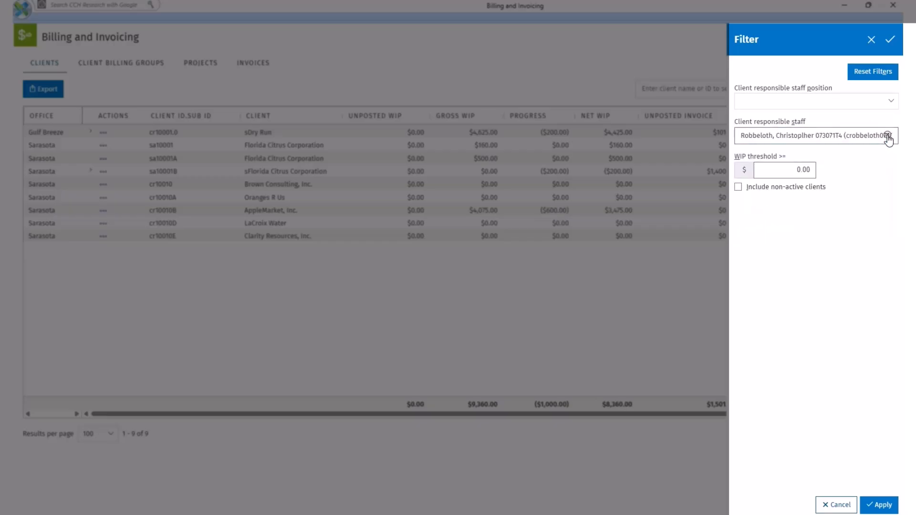
{"action": "left_click", "coordinate": [888, 136]}
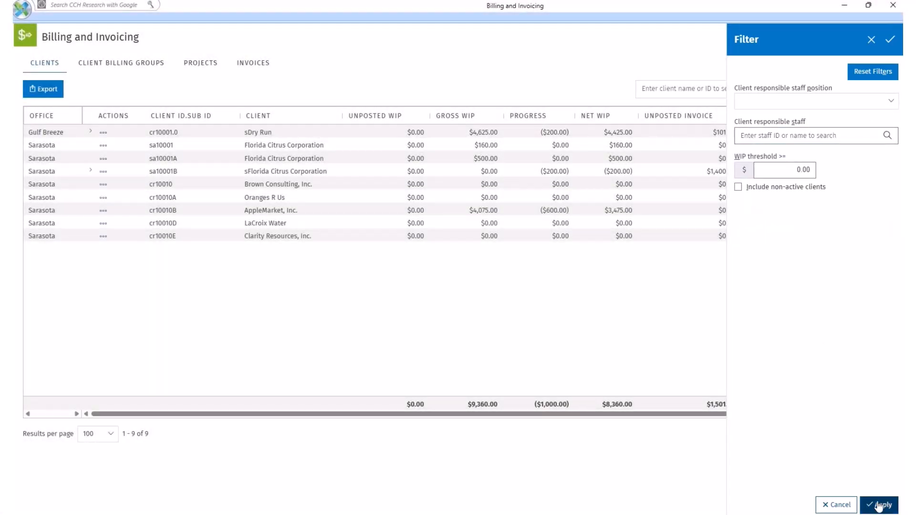
{"action": "left_click", "coordinate": [879, 506]}
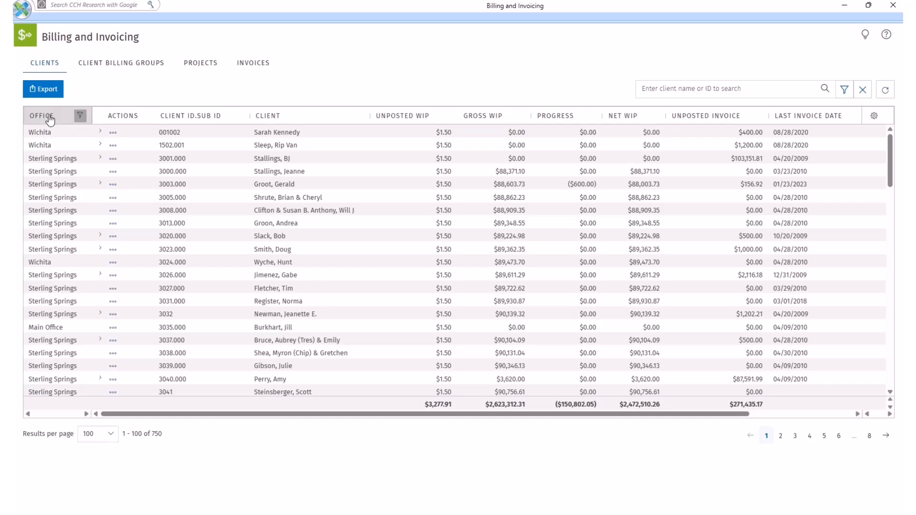
- Exclude Chicago and Dallas in the Office column filter, then reselect all offices and toggle the whole selection off and on
{"action": "left_click", "coordinate": [80, 116]}
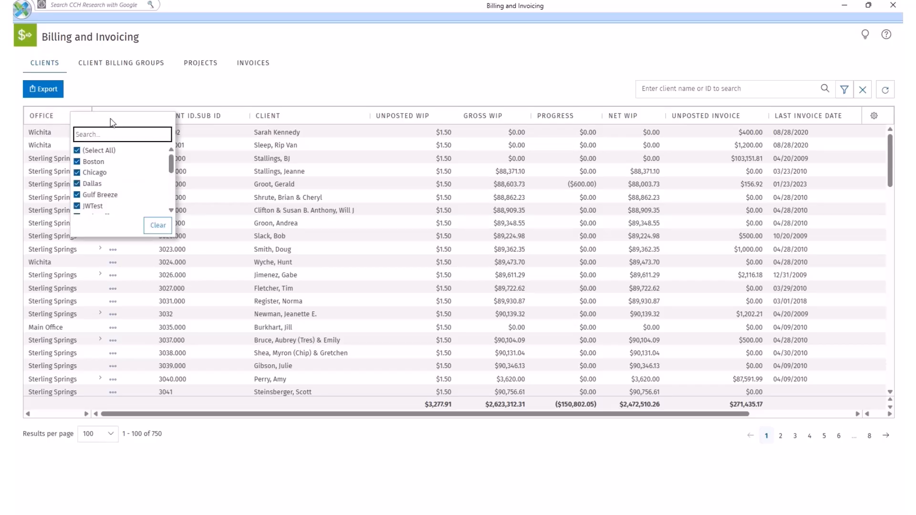
{"action": "left_click", "coordinate": [77, 173]}
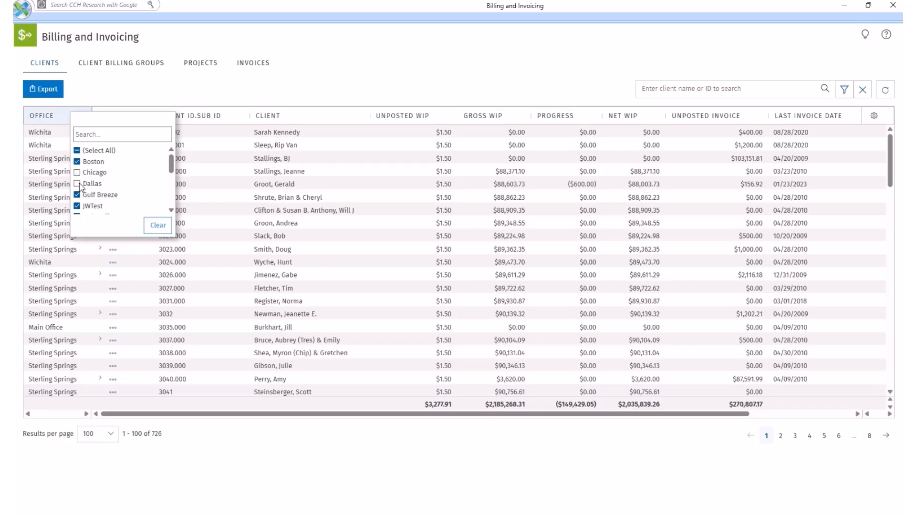
{"action": "left_click", "coordinate": [78, 184]}
{"action": "left_click", "coordinate": [77, 150]}
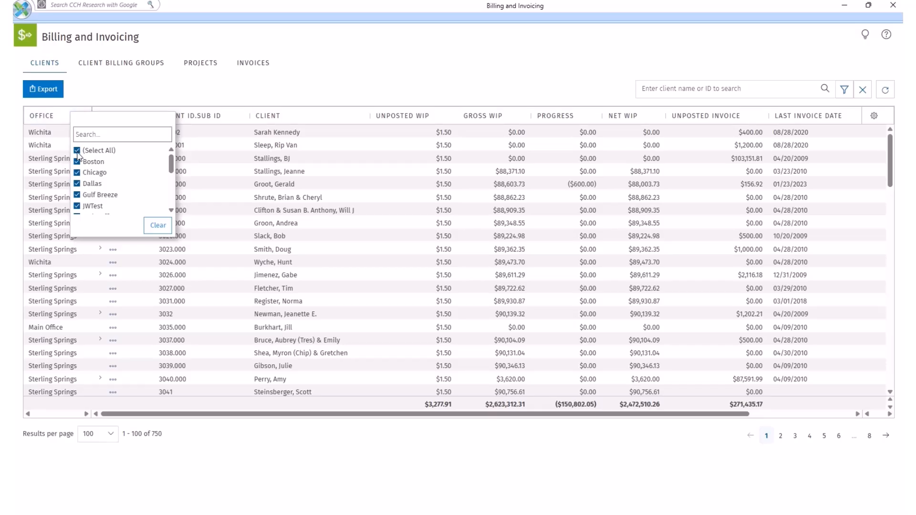
{"action": "left_click", "coordinate": [76, 151]}
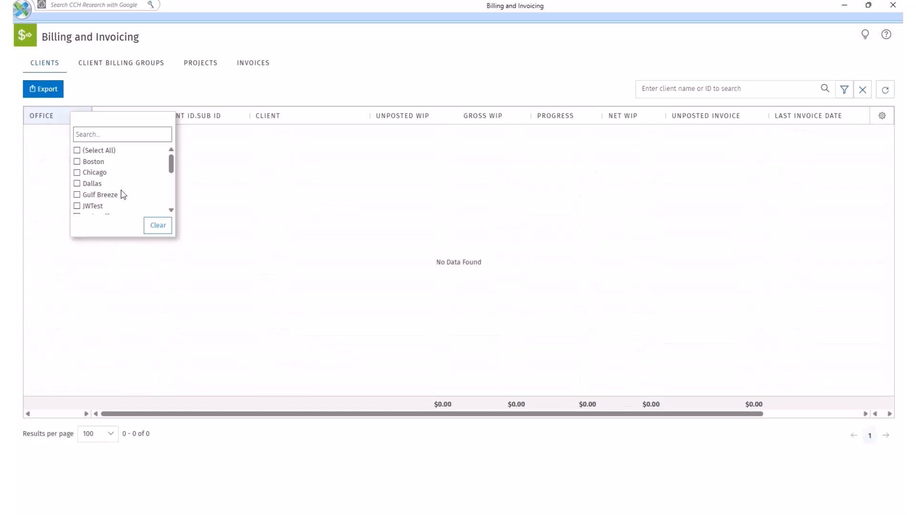
{"action": "left_click", "coordinate": [80, 151]}
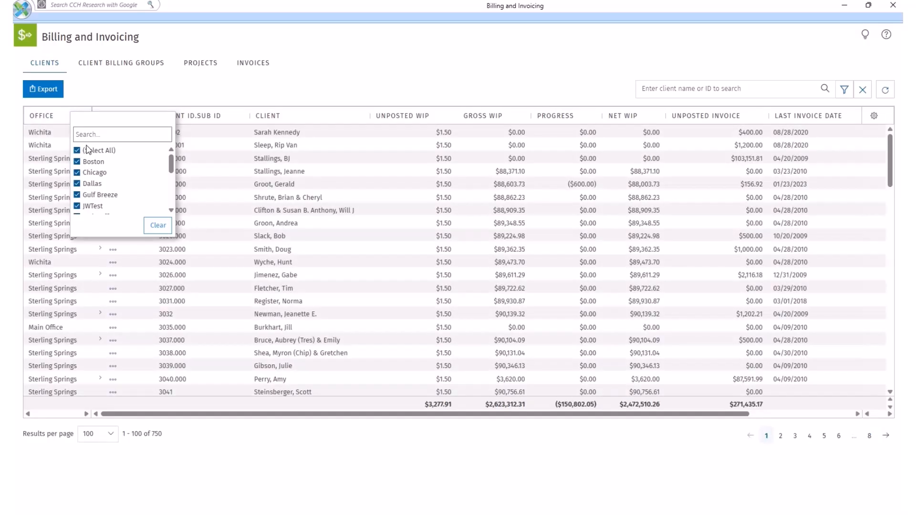
- Search the Office column filter for "sar" to narrow the clients by office, then clear and close that filter
{"action": "left_click", "coordinate": [89, 139]}
{"action": "type", "text": "sar"}
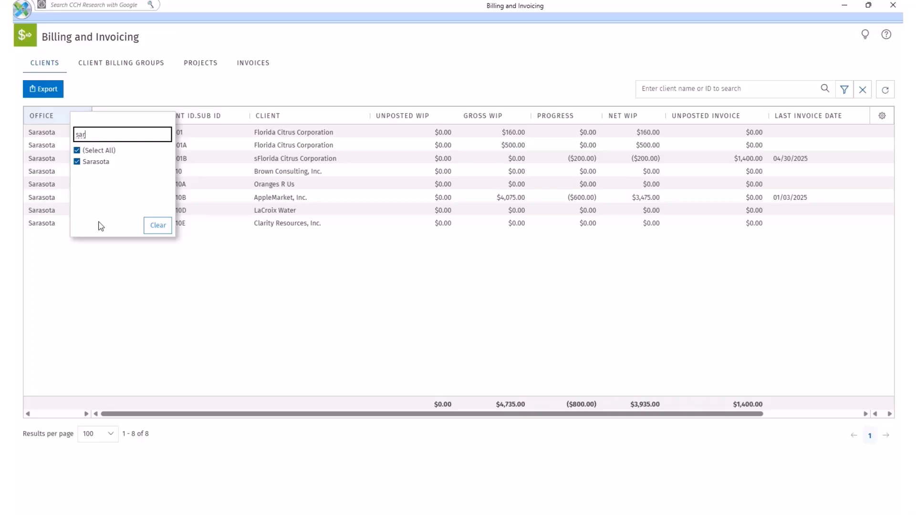
{"action": "left_click", "coordinate": [159, 226]}
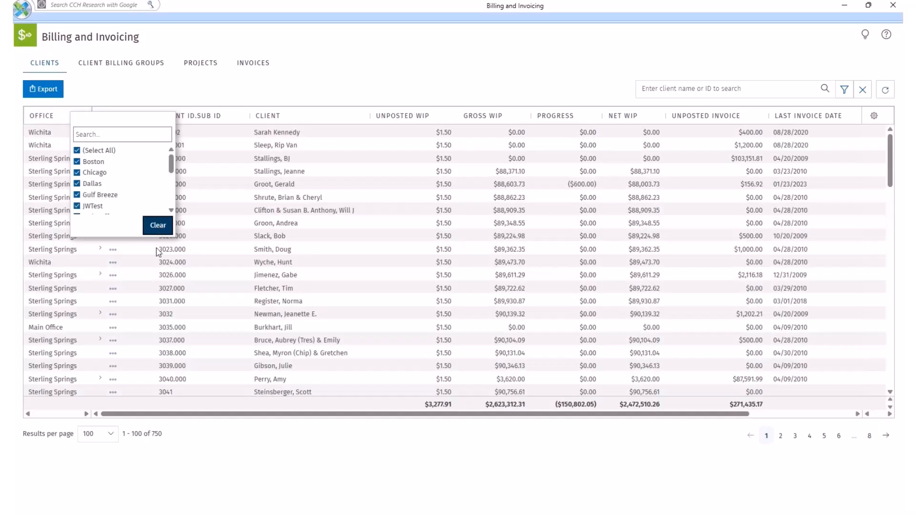
{"action": "left_click", "coordinate": [186, 94]}
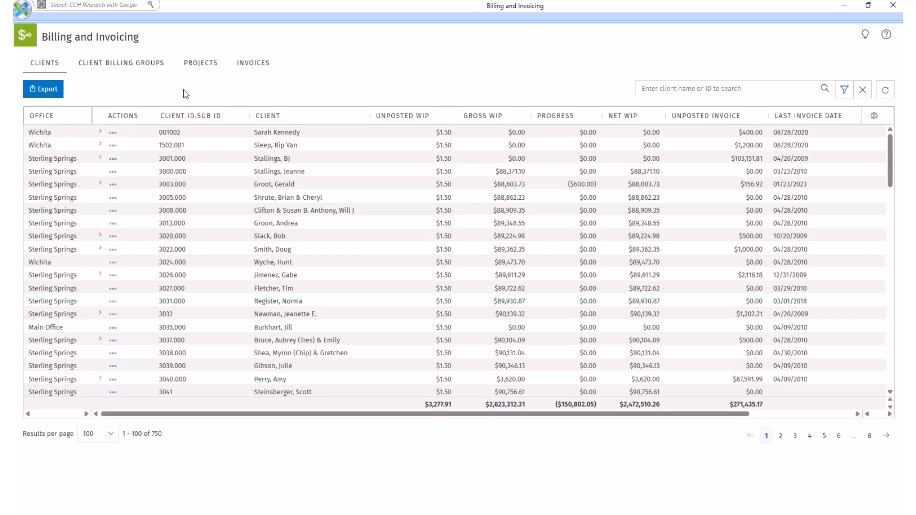
- Filter the Client column to names that start with "ap", then clear that column filter
{"action": "mouse_move", "coordinate": [359, 119]}
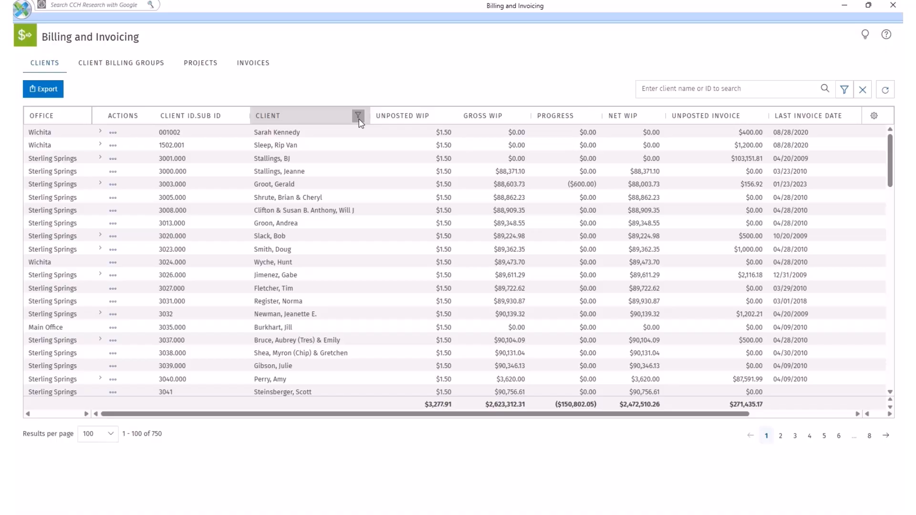
{"action": "left_click", "coordinate": [359, 117]}
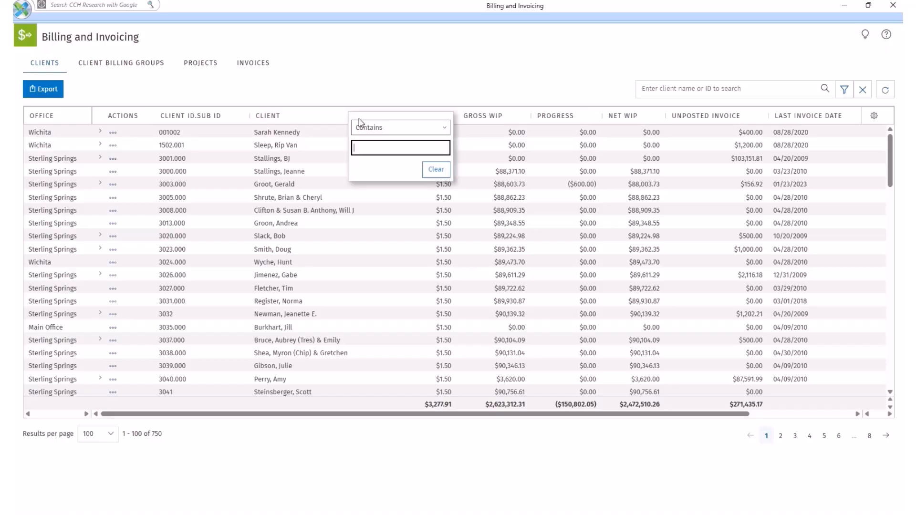
{"action": "left_click", "coordinate": [445, 130]}
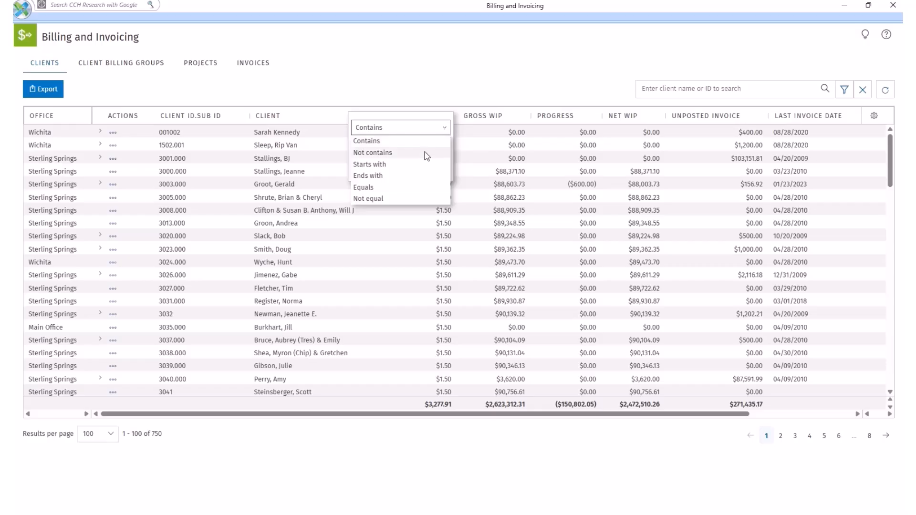
{"action": "left_click", "coordinate": [414, 165]}
{"action": "left_click", "coordinate": [406, 149]}
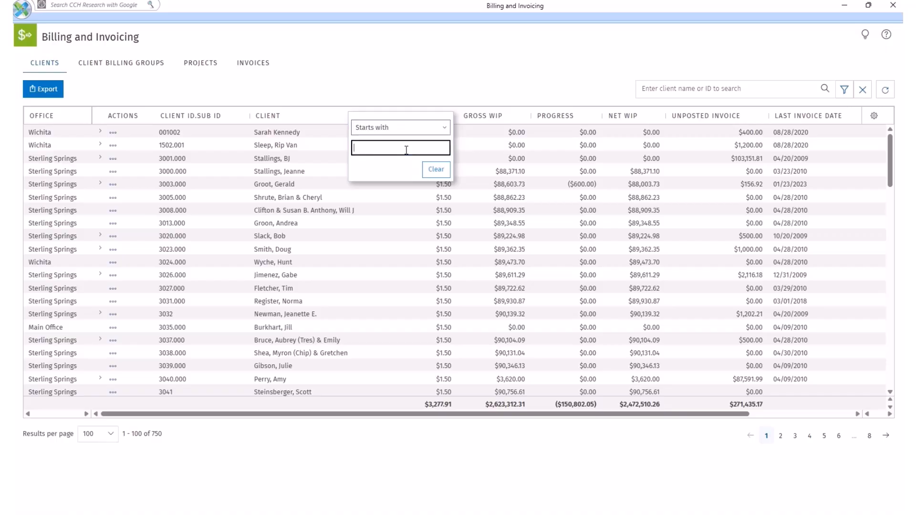
{"action": "type", "text": "ap"}
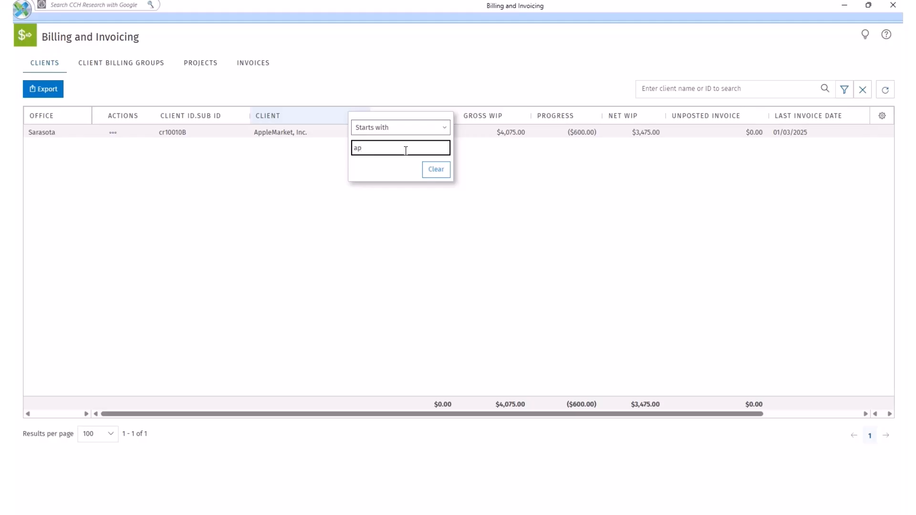
{"action": "left_click", "coordinate": [436, 170]}
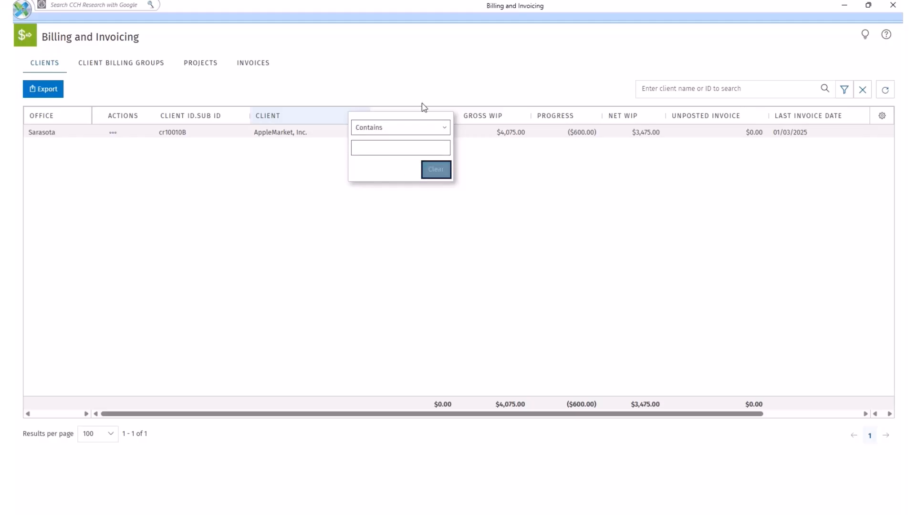
- Close the Client column filter and filter the Gross WIP column to amounts in the range 85000 to 92000
{"action": "left_click", "coordinate": [425, 67]}
{"action": "mouse_move", "coordinate": [497, 111]}
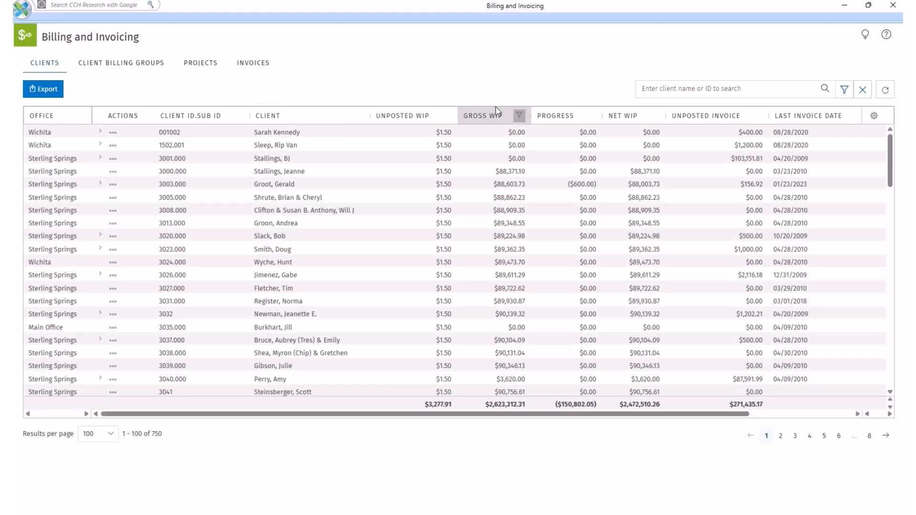
{"action": "left_click", "coordinate": [521, 117]}
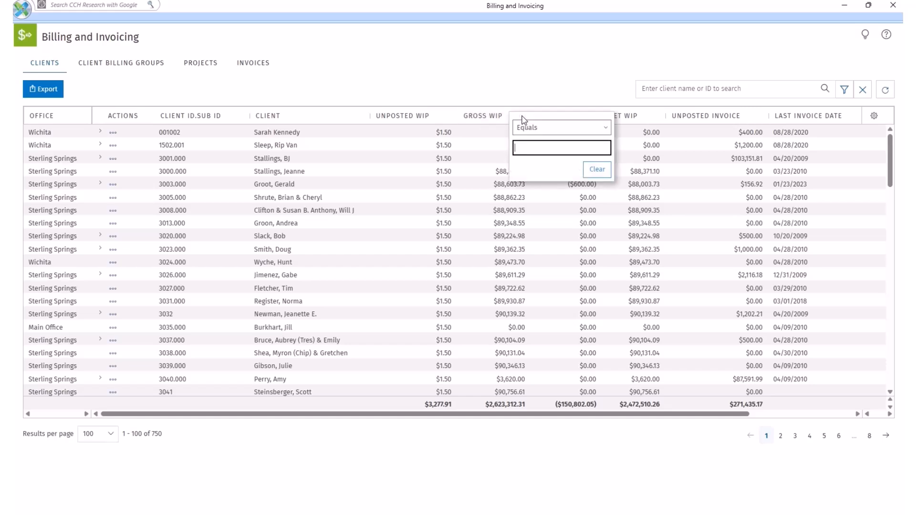
{"action": "left_click", "coordinate": [600, 129]}
{"action": "left_click", "coordinate": [568, 211]}
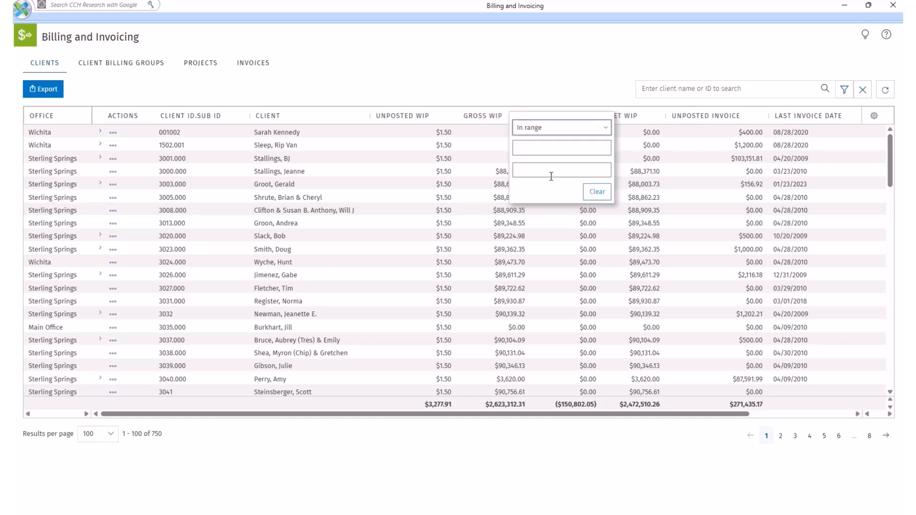
{"action": "left_click", "coordinate": [547, 150]}
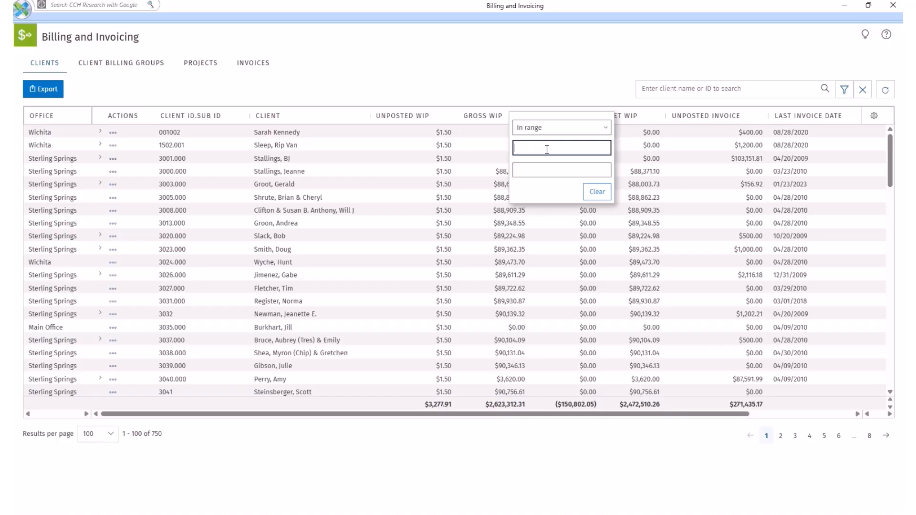
{"action": "type", "text": "85000"}
{"action": "key", "text": "Tab"}
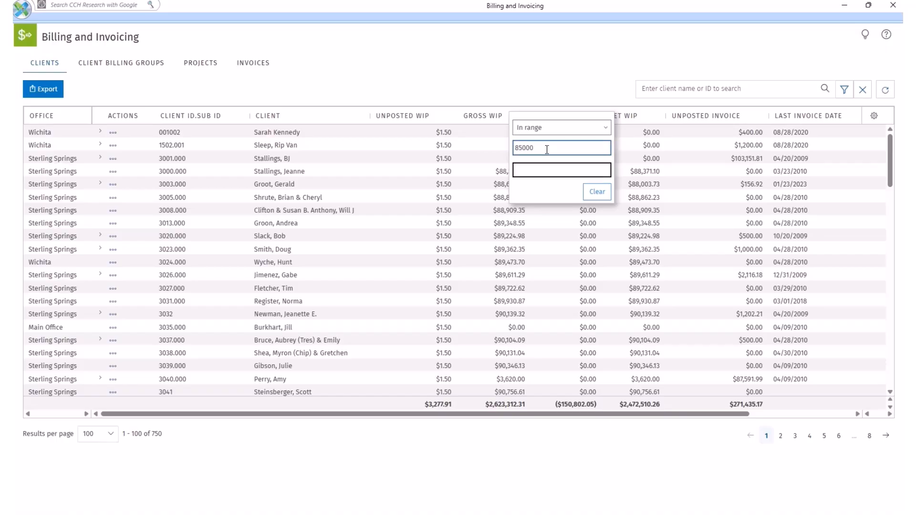
{"action": "type", "text": "92000"}
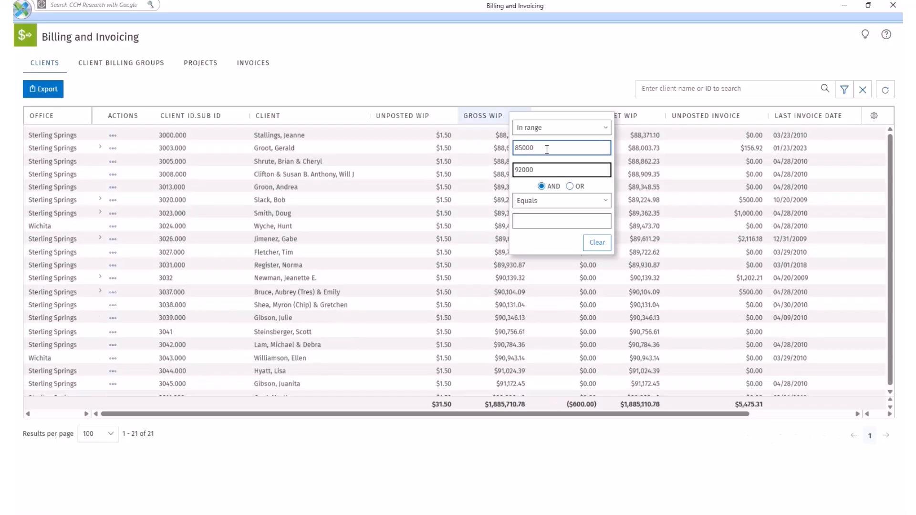
{"action": "left_click", "coordinate": [543, 86]}
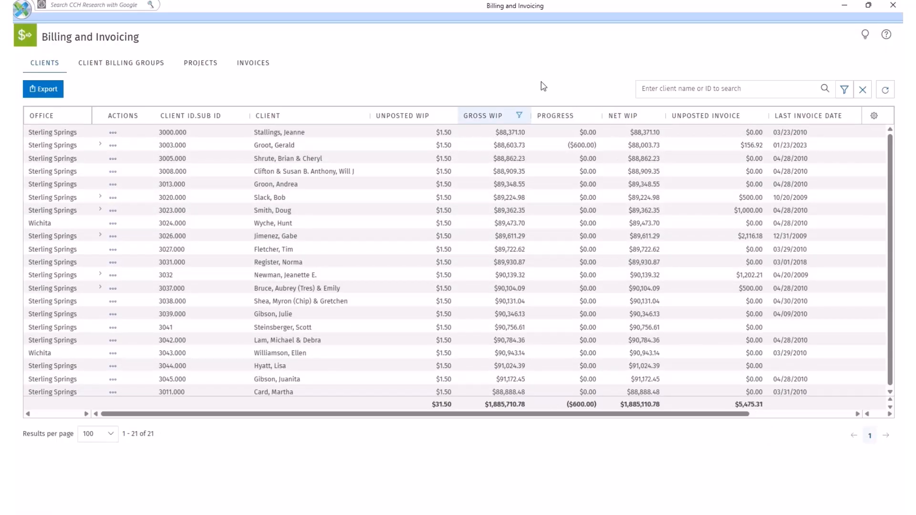
- Add an OR condition to the Gross WIP column filter for amounts greater than 150000
{"action": "left_click", "coordinate": [519, 116]}
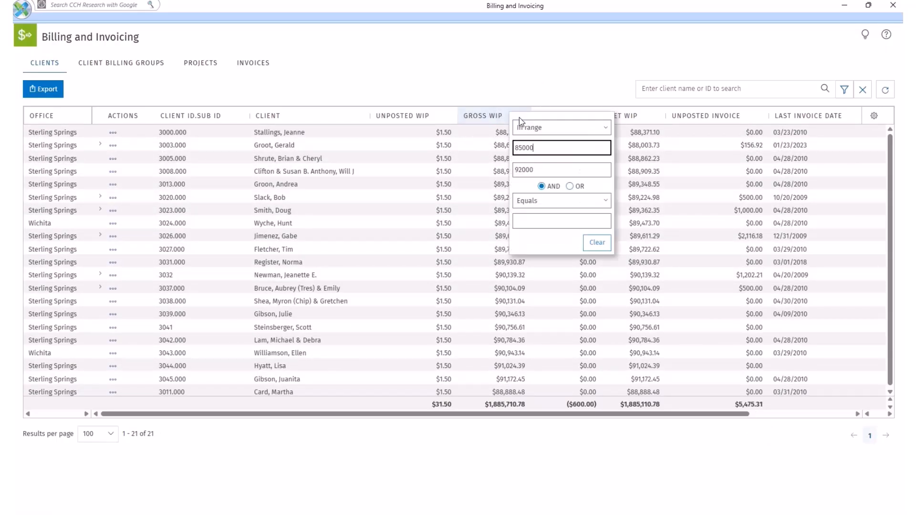
{"action": "left_click", "coordinate": [571, 187]}
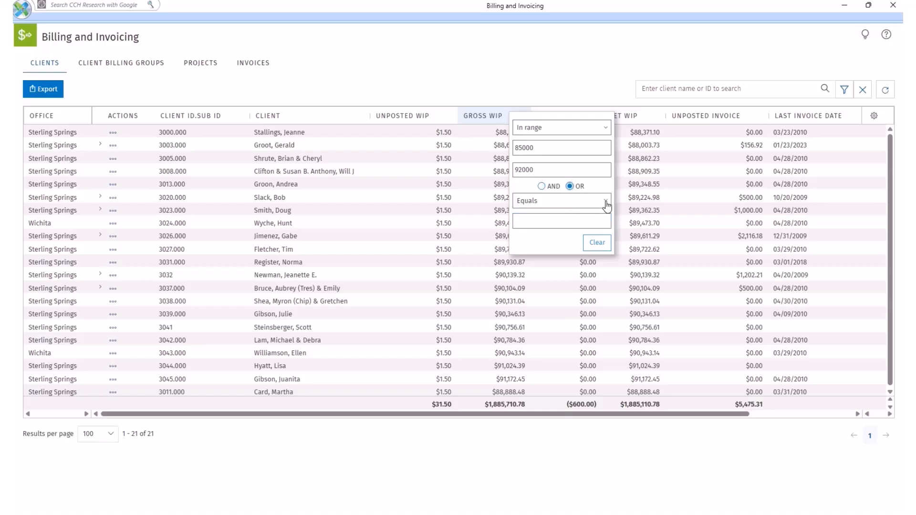
{"action": "left_click", "coordinate": [605, 203]}
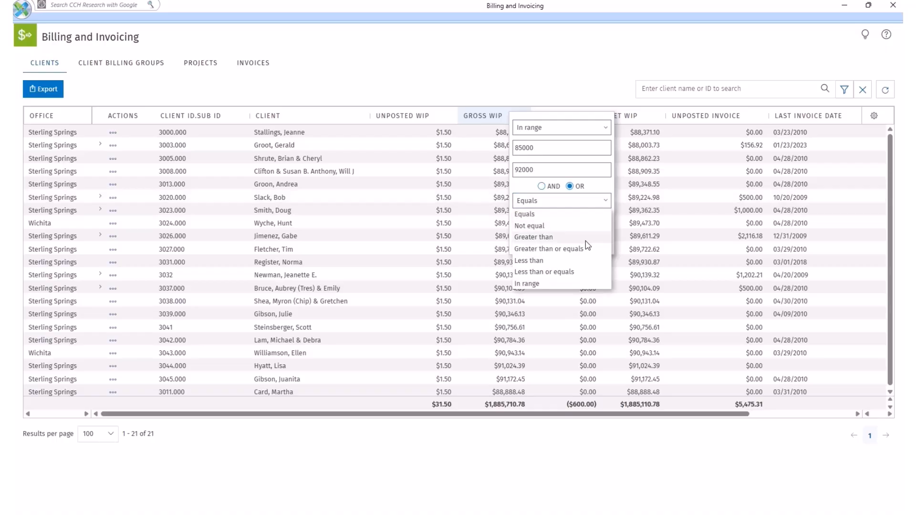
{"action": "left_click", "coordinate": [563, 237]}
{"action": "left_click", "coordinate": [563, 222]}
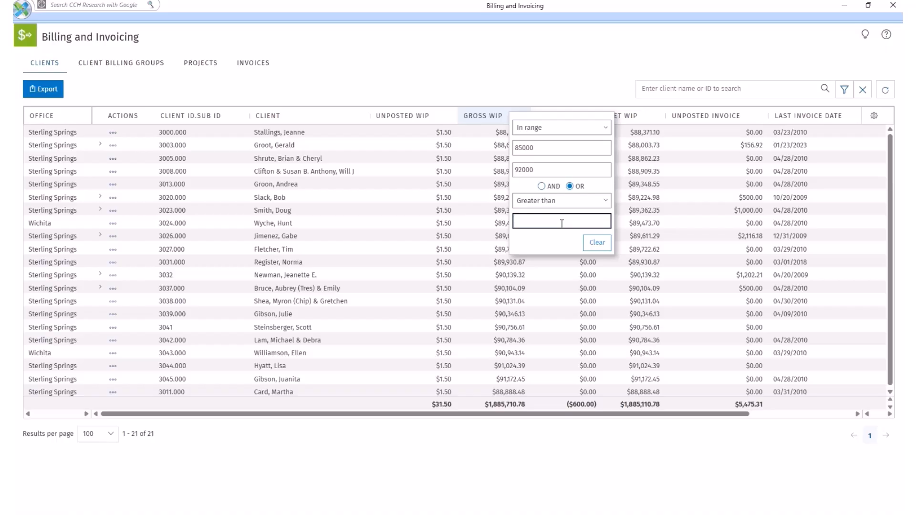
{"action": "type", "text": "150000"}
{"action": "left_click", "coordinate": [470, 87]}
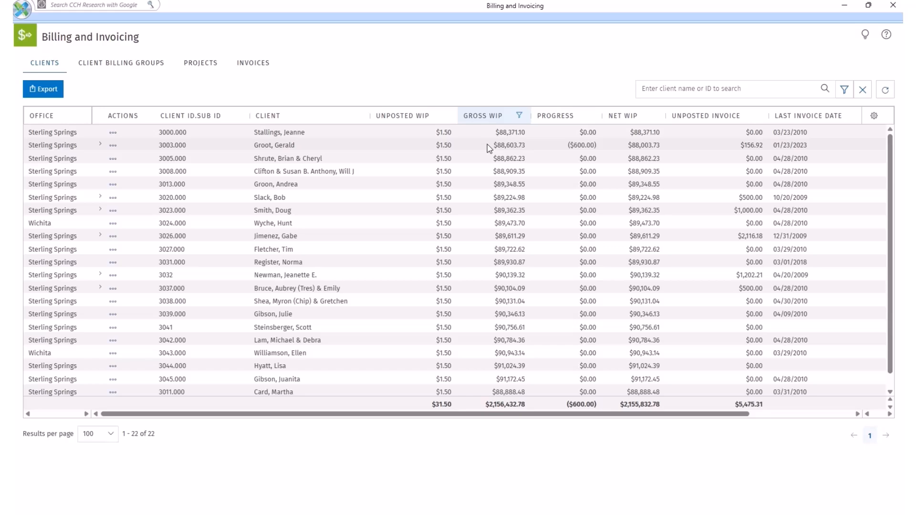
- Clear both conditions of the Gross WIP column filter and close it
{"action": "left_click", "coordinate": [519, 115]}
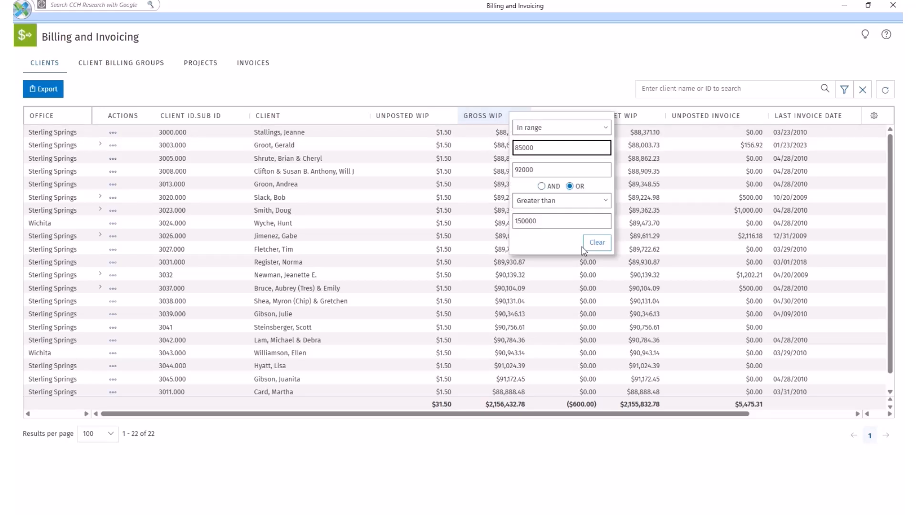
{"action": "left_click", "coordinate": [596, 244]}
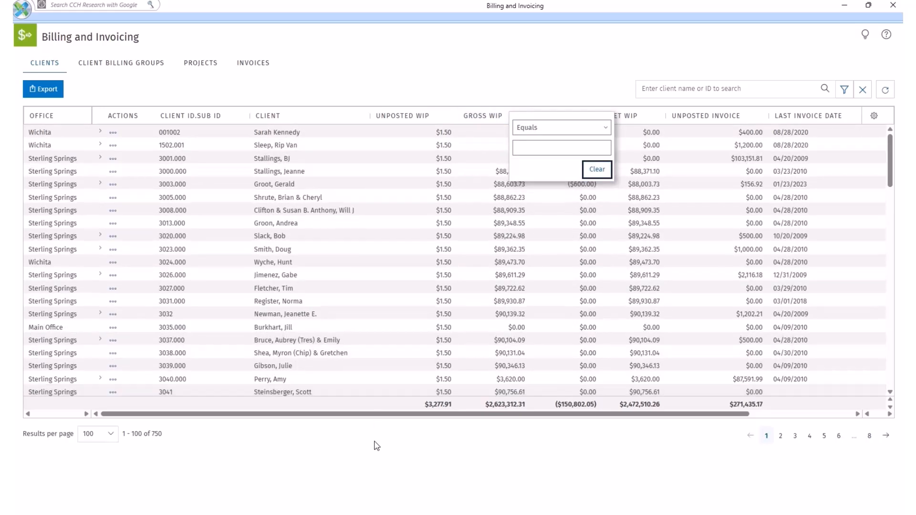
{"action": "left_click", "coordinate": [377, 447]}
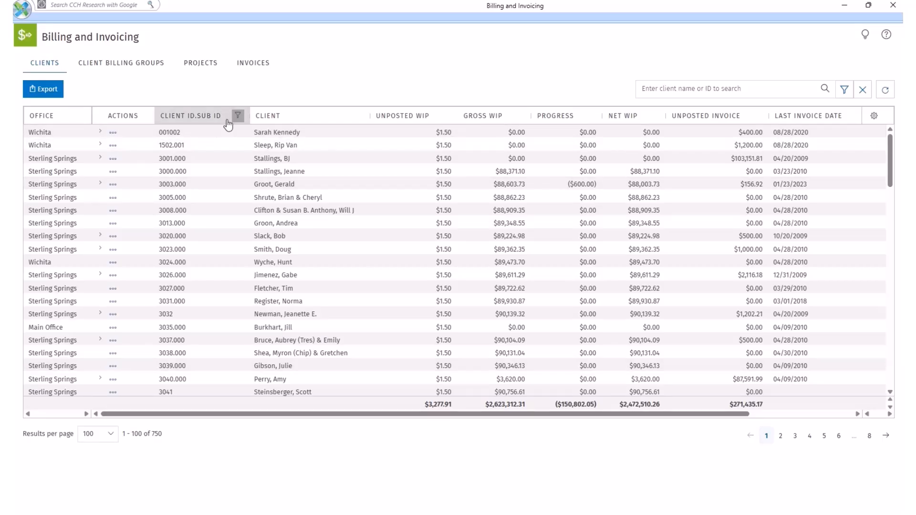
- Sort the grid ascending by Client ID.Sub ID and Client, with Unposted WIP descending third, and reduce the sort to Client ID.Sub ID only
{"action": "left_click", "coordinate": [226, 123]}
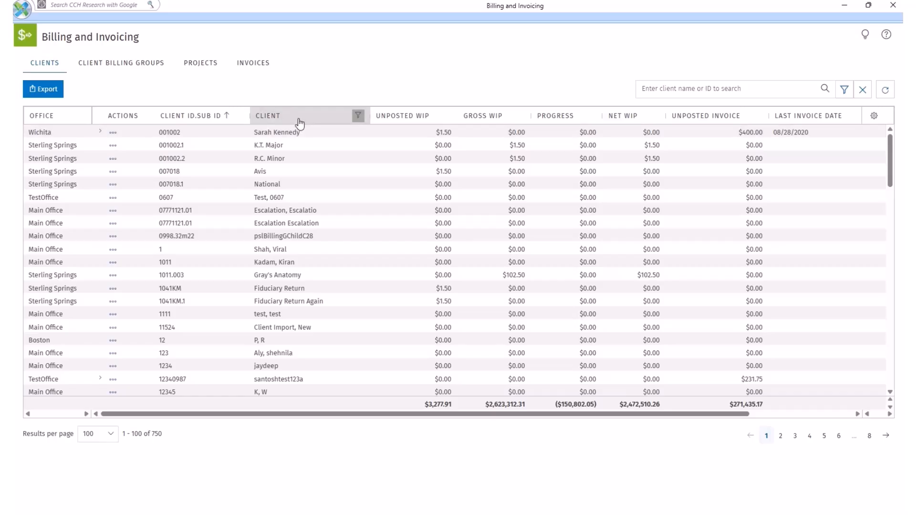
{"action": "left_click", "coordinate": [300, 122]}
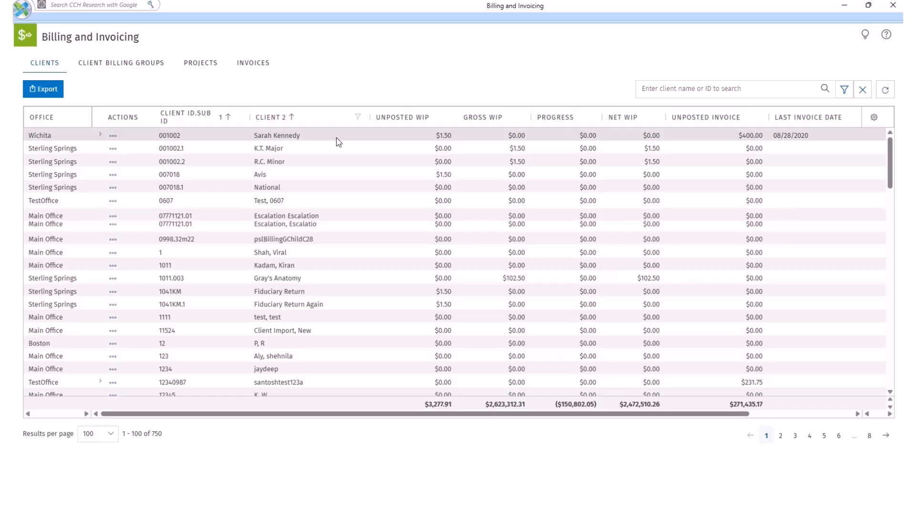
{"action": "left_click", "coordinate": [439, 122]}
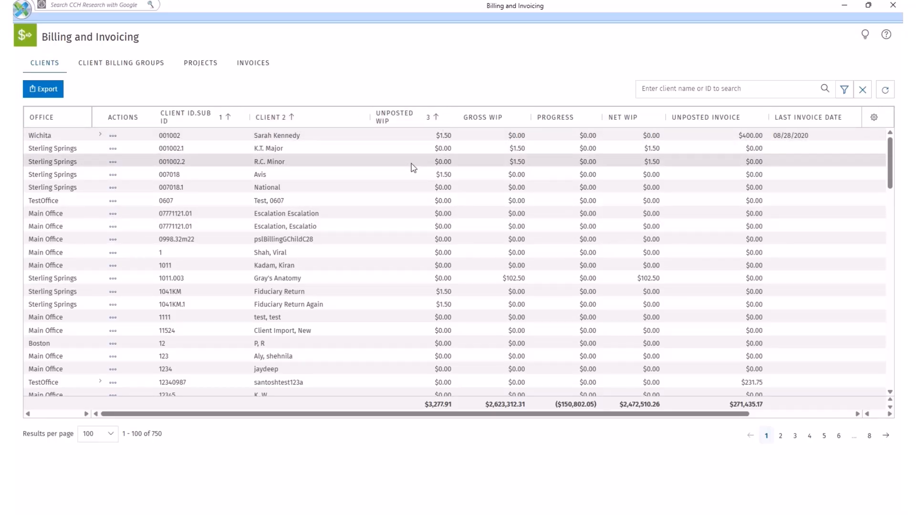
{"action": "left_click", "coordinate": [429, 119]}
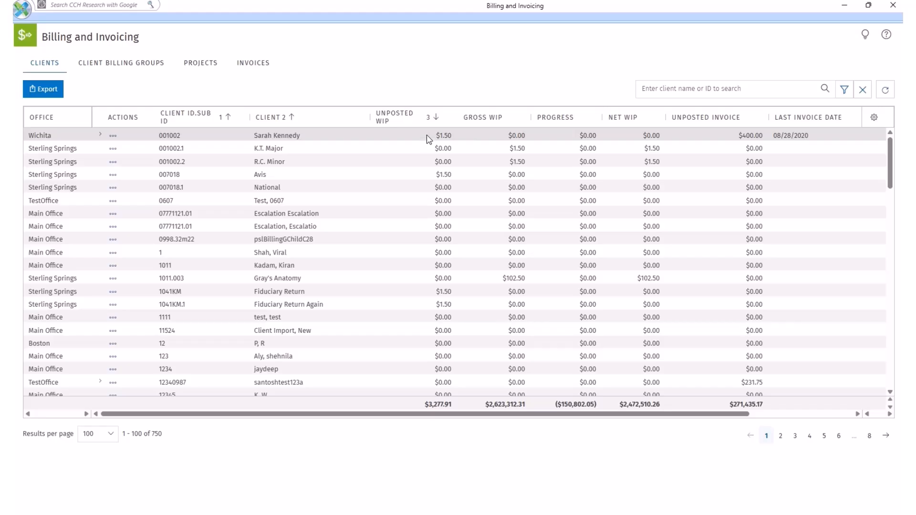
{"action": "left_click", "coordinate": [287, 119]}
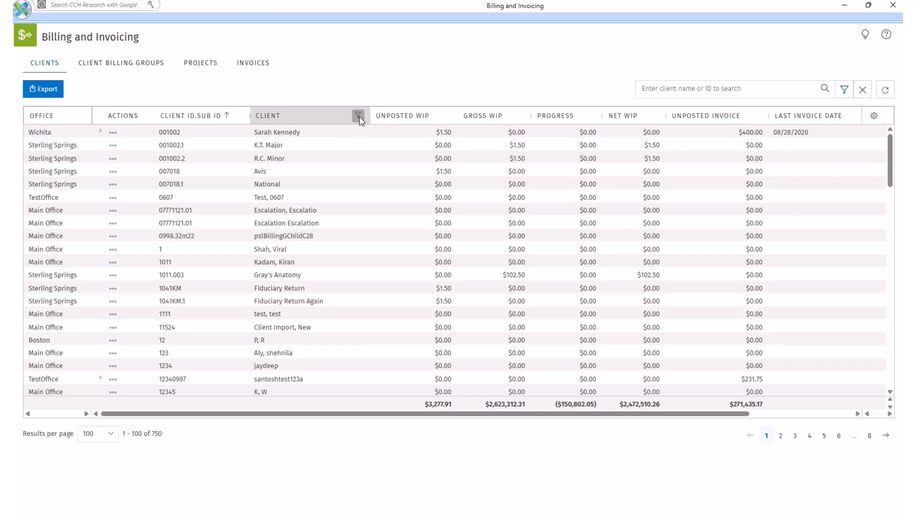
- Filter the Office column by searching its office list for "sara"
{"action": "left_click", "coordinate": [357, 116]}
{"action": "left_click", "coordinate": [433, 129]}
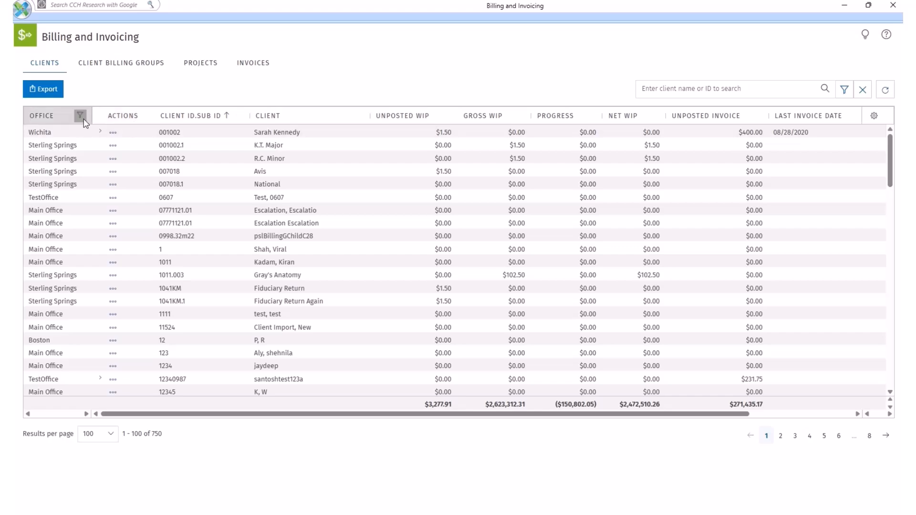
{"action": "left_click", "coordinate": [82, 116]}
{"action": "left_click", "coordinate": [105, 135]}
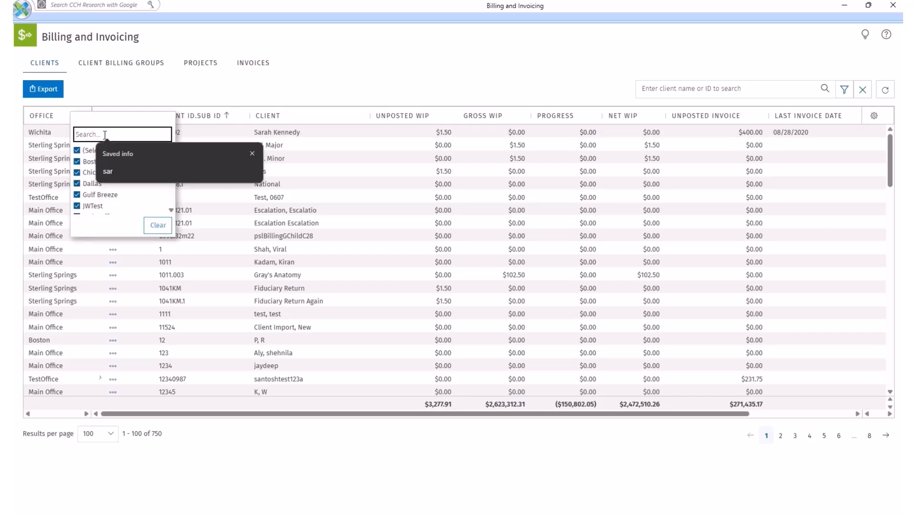
{"action": "type", "text": "sar"}
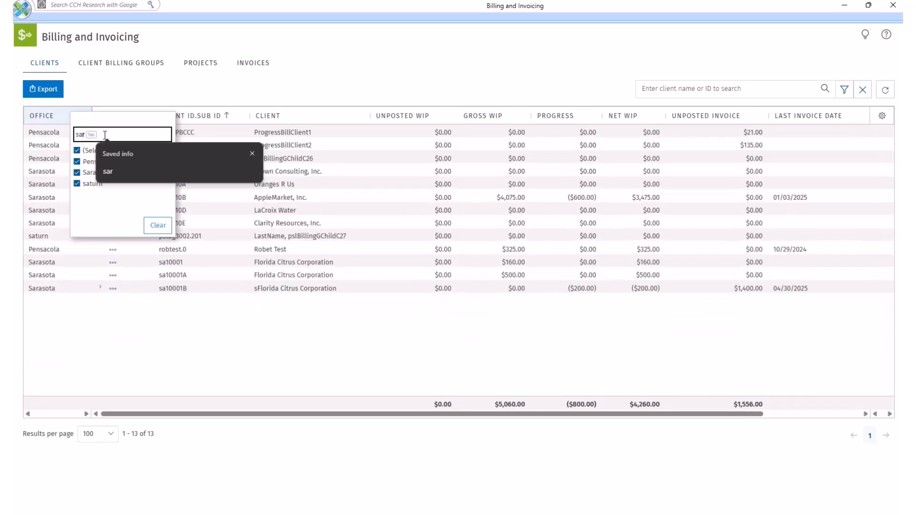
{"action": "type", "text": "a"}
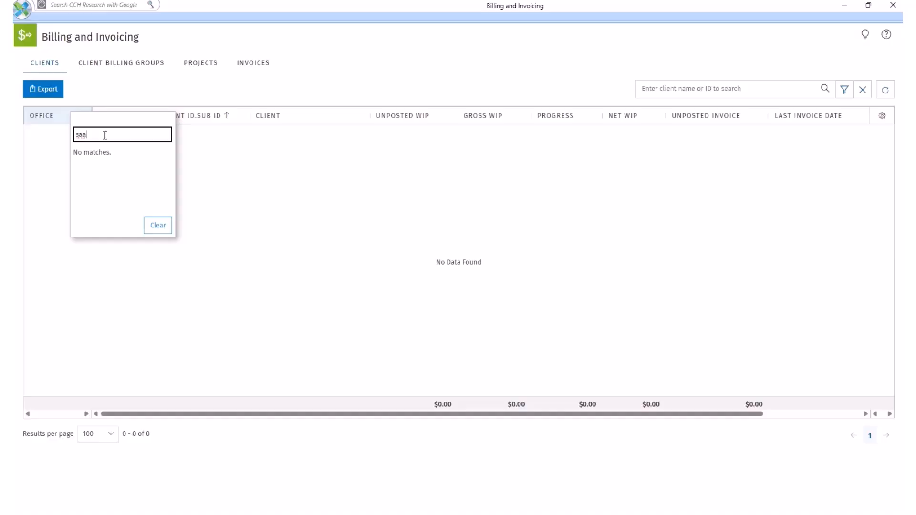
{"action": "key", "text": "BackSpace"}
{"action": "type", "text": "ra"}
{"action": "left_click", "coordinate": [214, 340]}
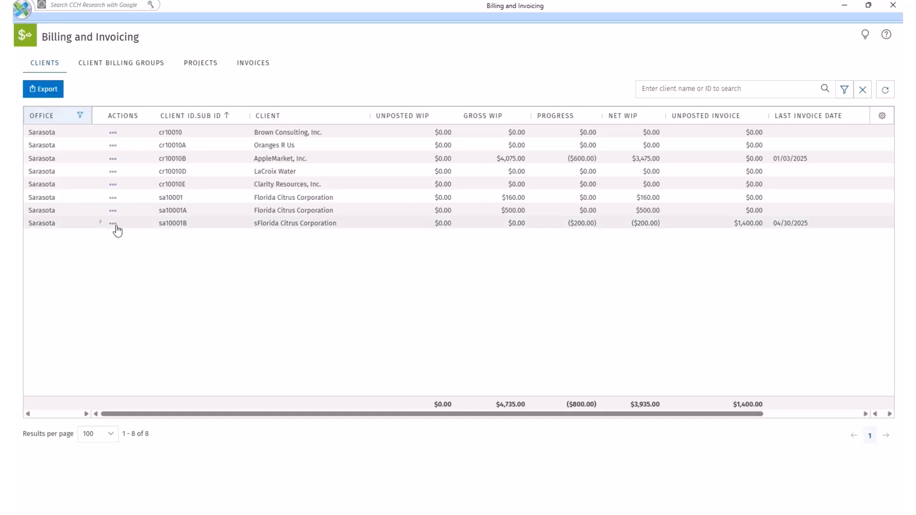
- Look at the Bill charge options of the second Florida Citrus Corporation client, and start a bill for AppleMarket, Inc
{"action": "left_click", "coordinate": [113, 211]}
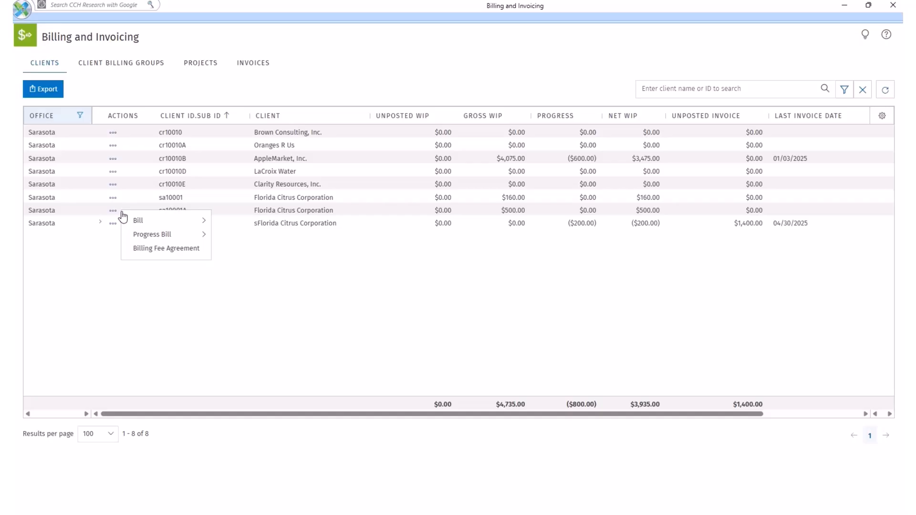
{"action": "mouse_move", "coordinate": [141, 223]}
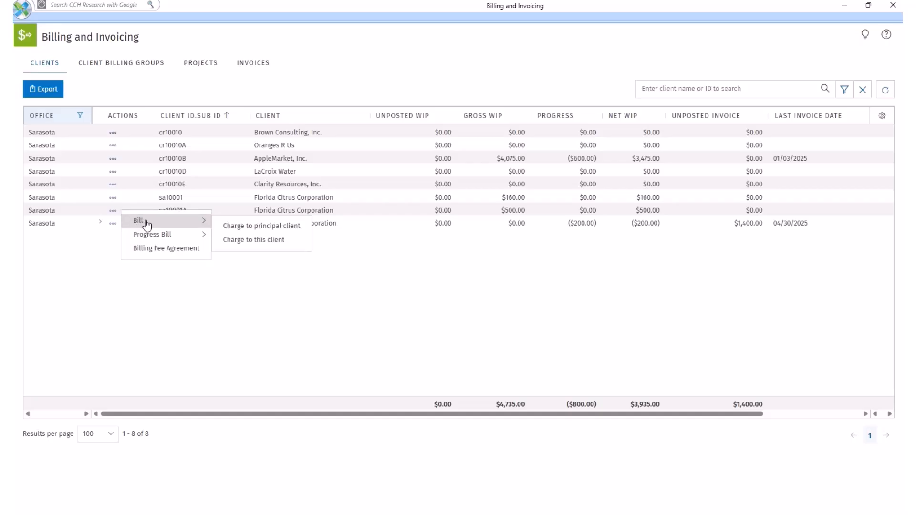
{"action": "left_click", "coordinate": [141, 90]}
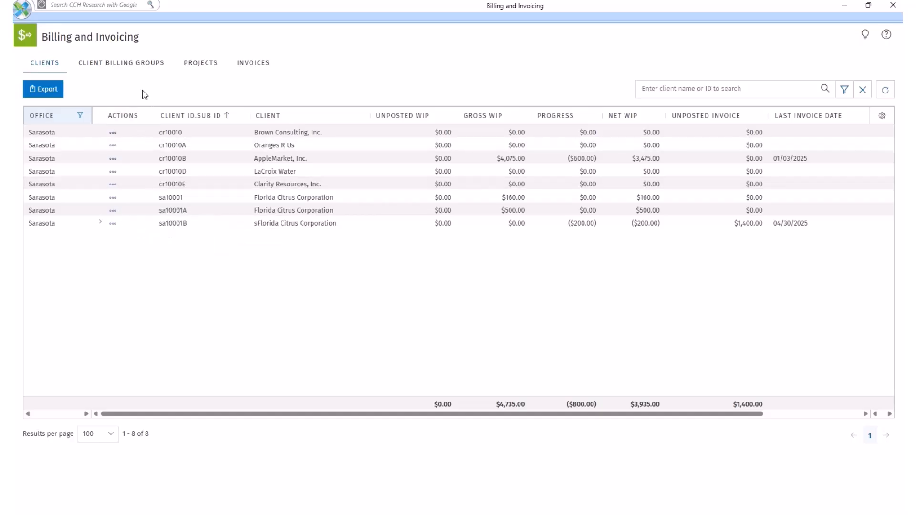
{"action": "left_click", "coordinate": [113, 159]}
{"action": "left_click", "coordinate": [136, 168]}
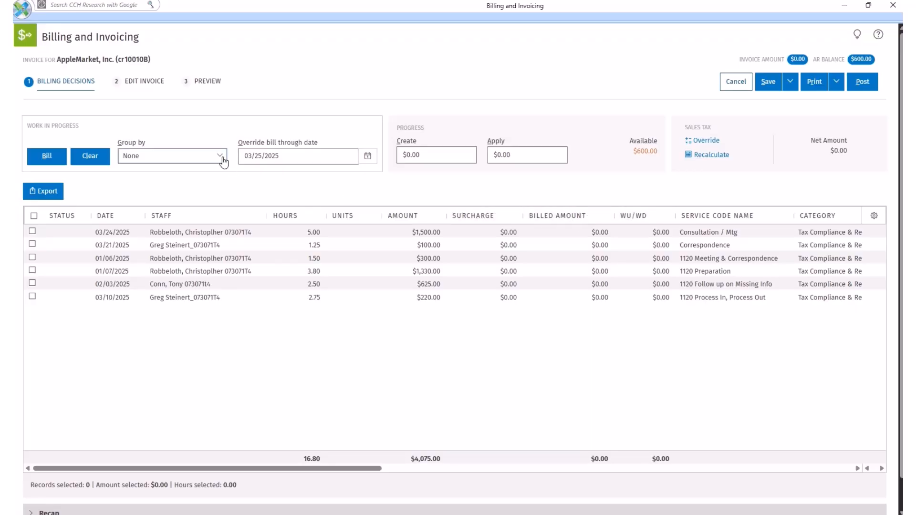
- Filter the work in progress entries to subcategories that contain 1120
{"action": "left_click_drag", "start_coordinate": [253, 470], "coordinate": [420, 473]}
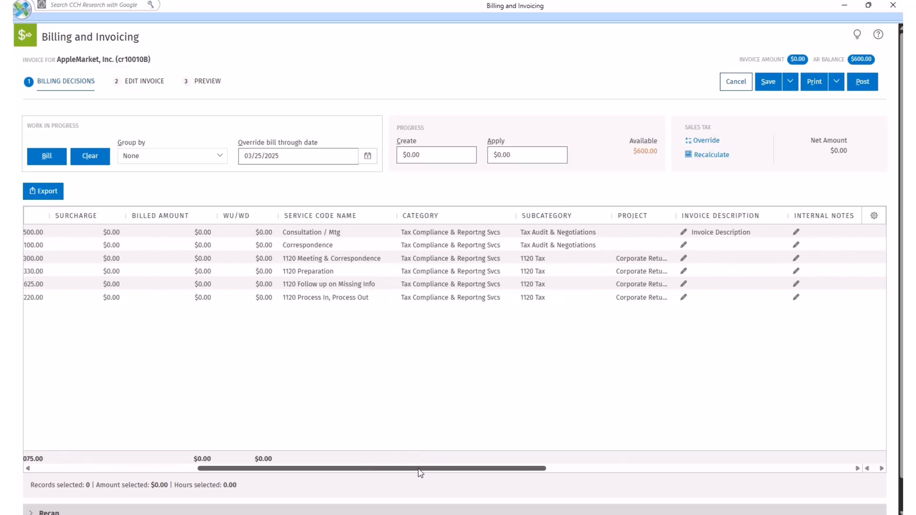
{"action": "left_click", "coordinate": [603, 216]}
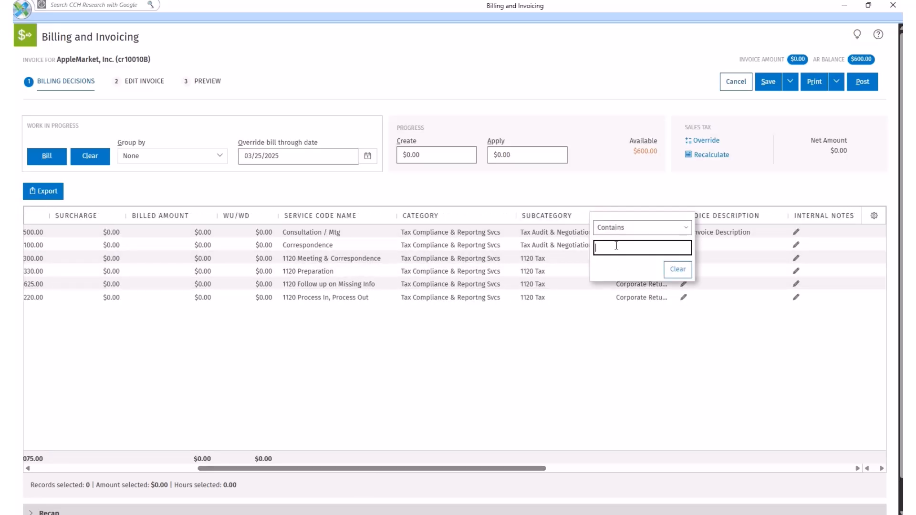
{"action": "type", "text": "1120"}
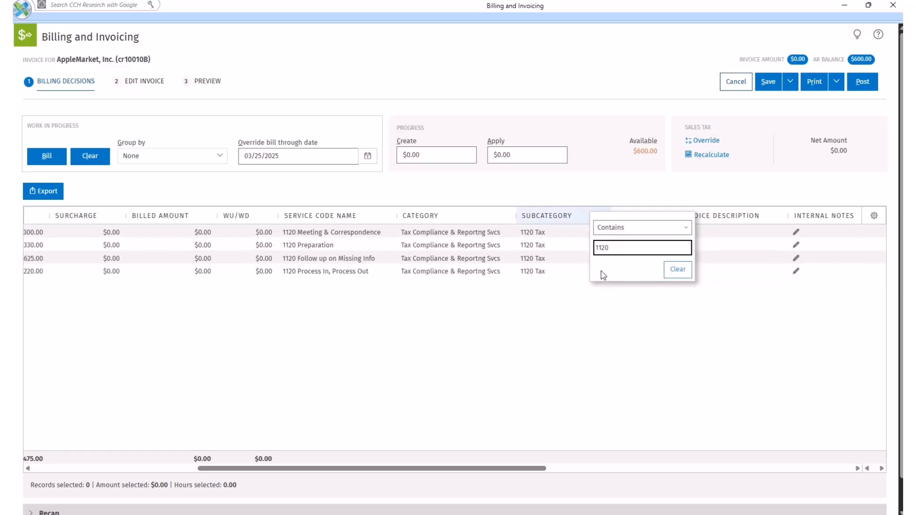
{"action": "left_click", "coordinate": [554, 334]}
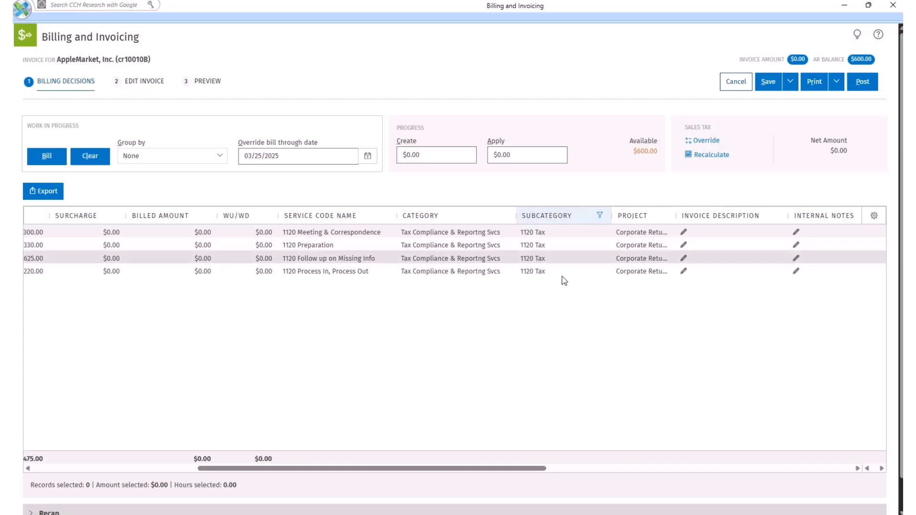
{"action": "left_click_drag", "start_coordinate": [461, 470], "coordinate": [275, 473]}
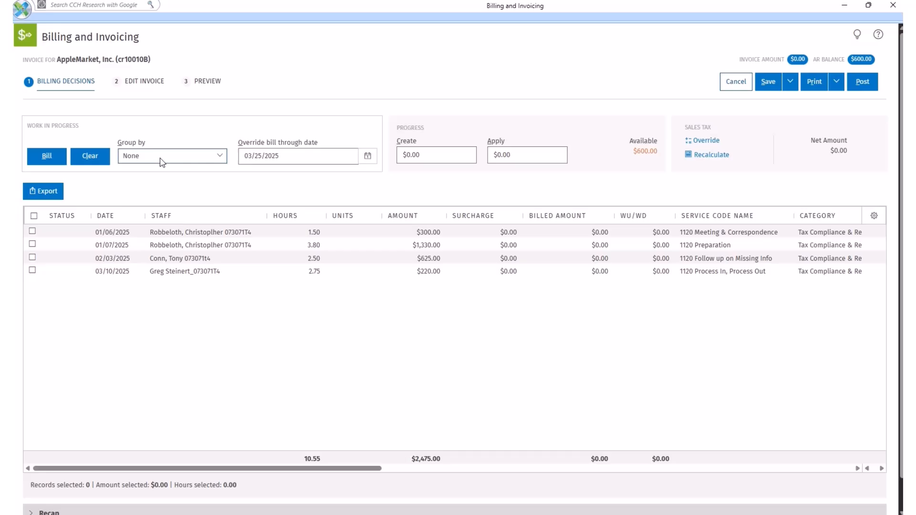
- Group the work in progress by Staff and look through the detail entries of the first staff member
{"action": "left_click", "coordinate": [220, 157]}
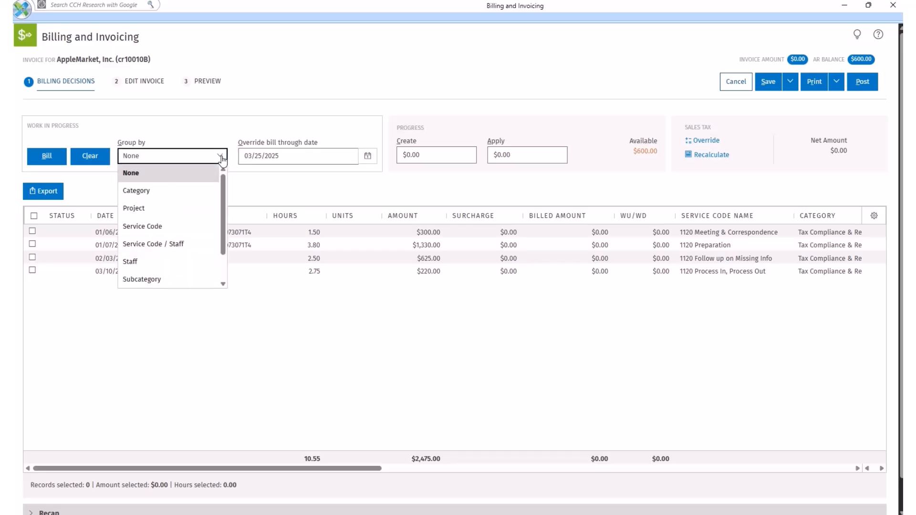
{"action": "left_click", "coordinate": [190, 261]}
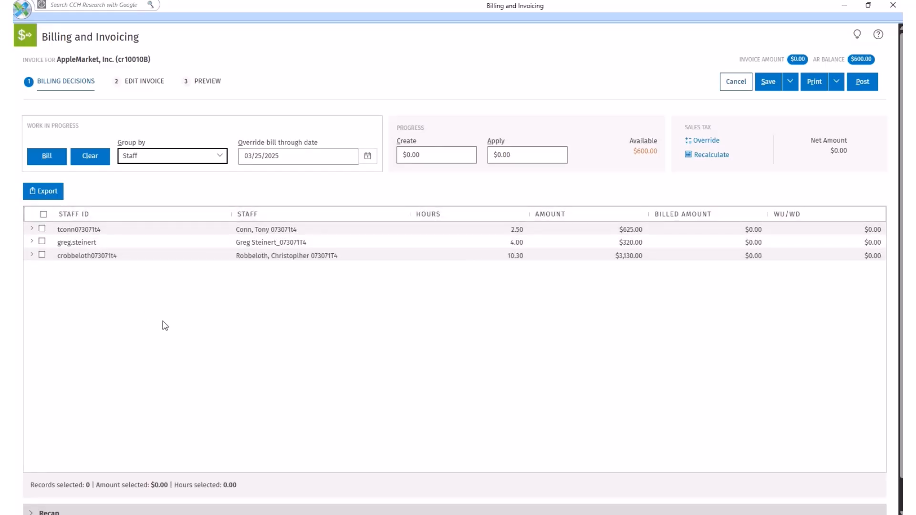
{"action": "left_click", "coordinate": [31, 229]}
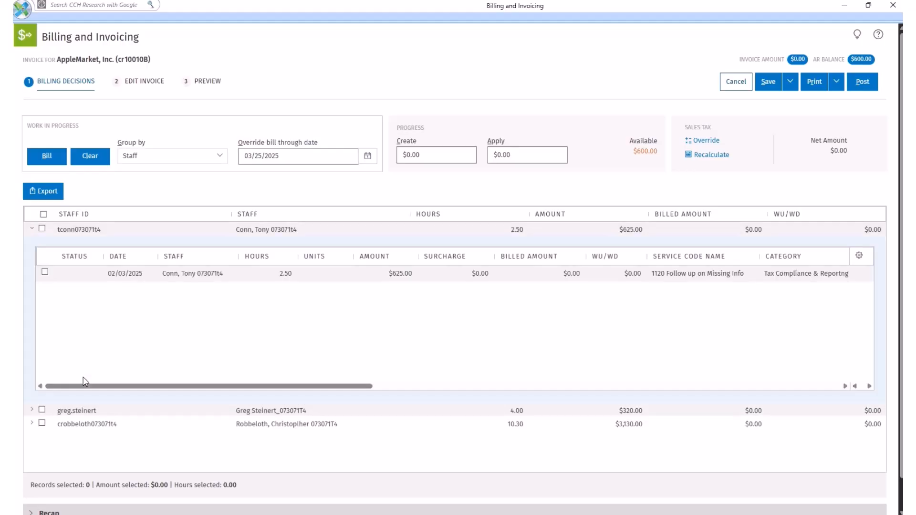
{"action": "left_click_drag", "start_coordinate": [101, 387], "coordinate": [337, 382]}
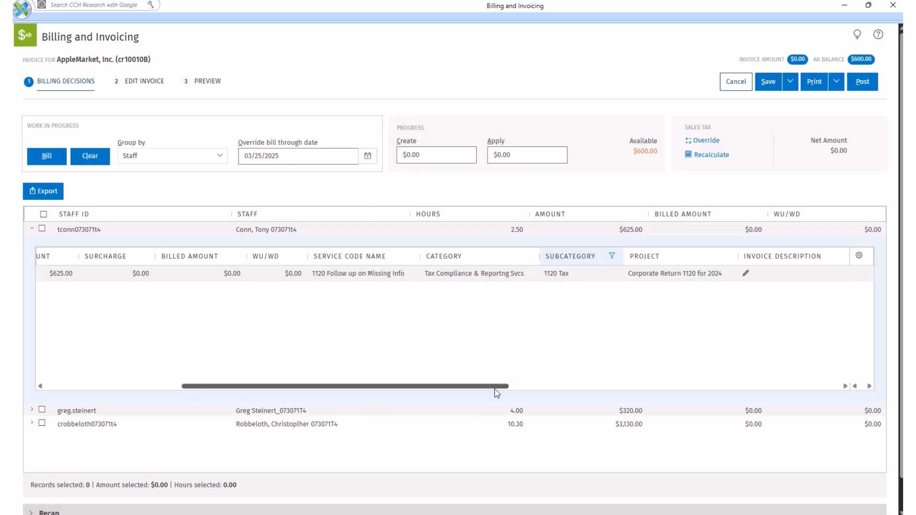
{"action": "left_click_drag", "start_coordinate": [493, 386], "coordinate": [293, 386]}
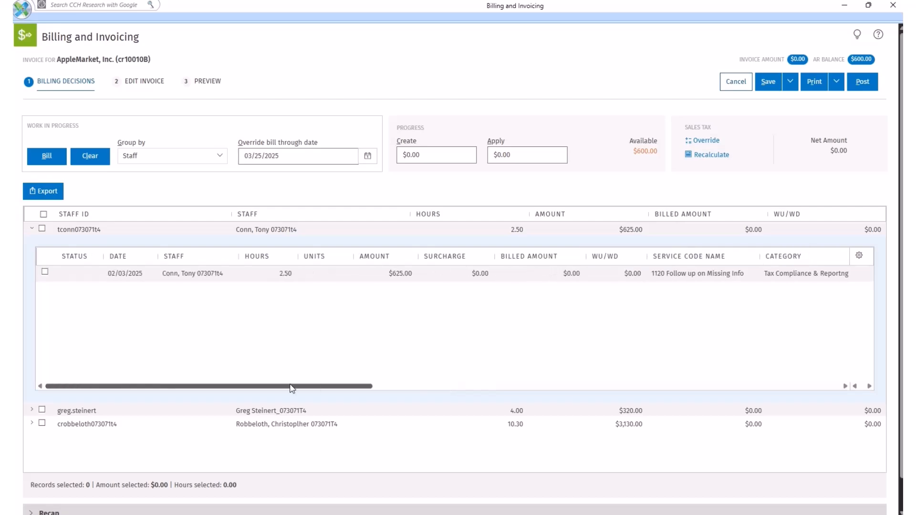
{"action": "left_click", "coordinate": [31, 231]}
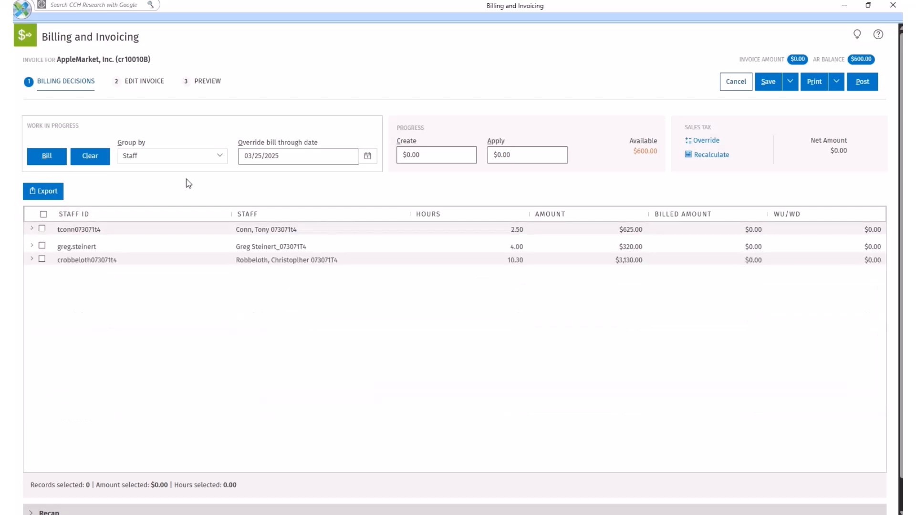
- Group the work in progress by Category and expand the entries of the TAX category
{"action": "left_click", "coordinate": [221, 157]}
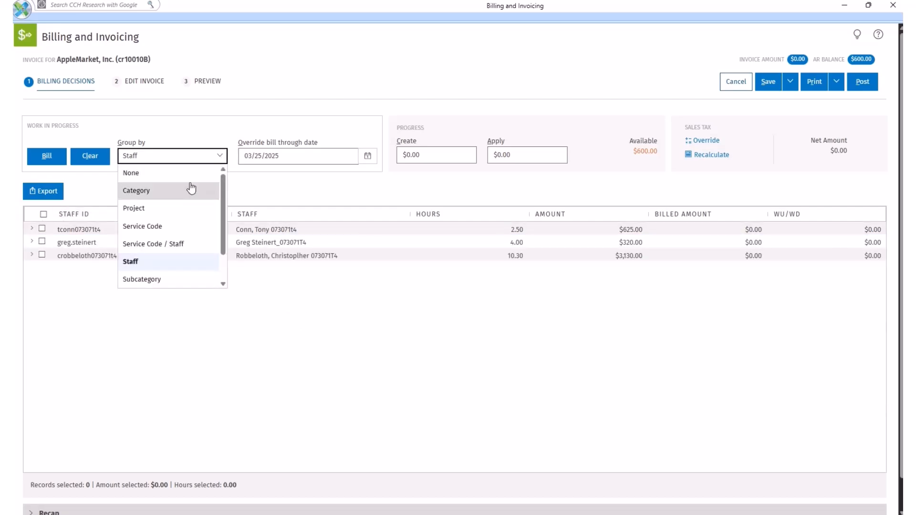
{"action": "left_click", "coordinate": [192, 190]}
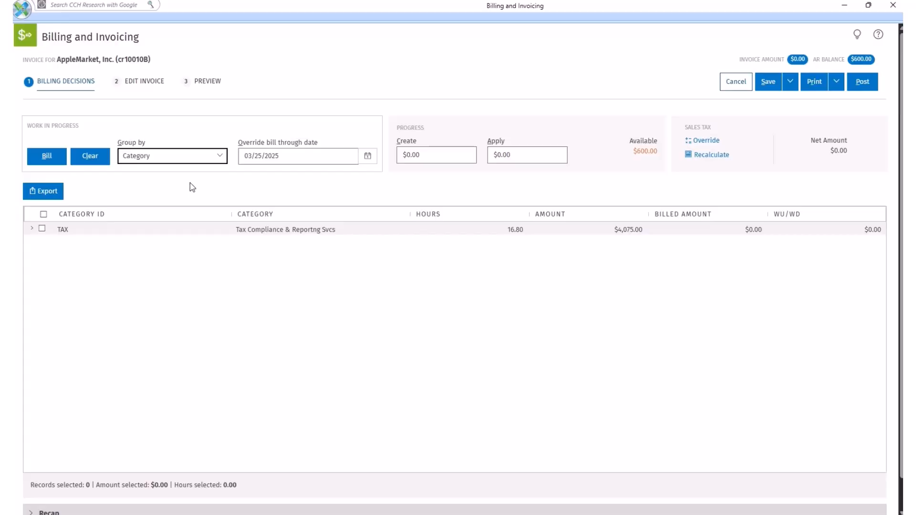
{"action": "left_click", "coordinate": [32, 229]}
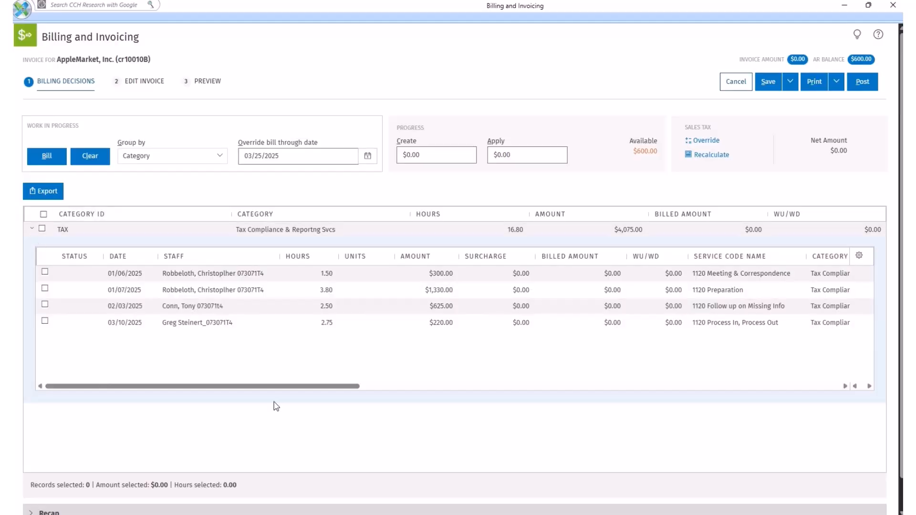
{"action": "left_click_drag", "start_coordinate": [281, 389], "coordinate": [396, 389]}
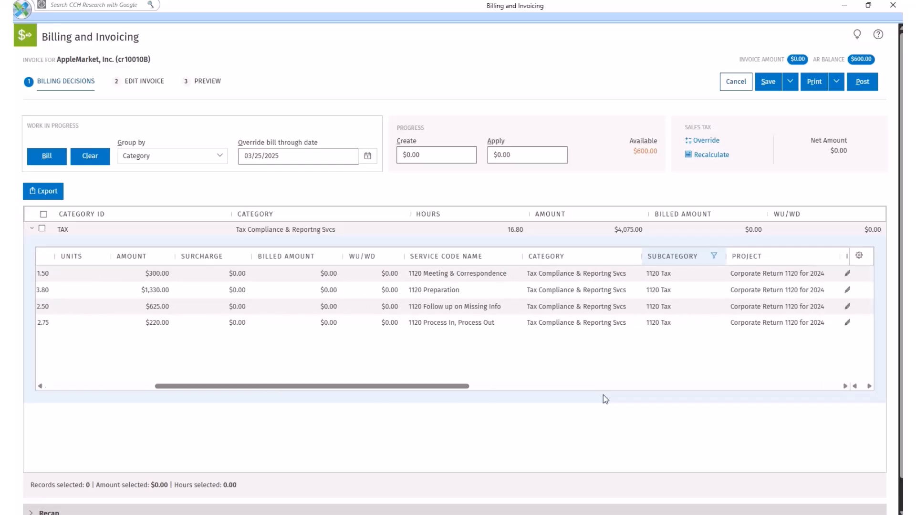
- Clear the 1120 filter from the Subcategory column of the TAX category's entries
{"action": "left_click", "coordinate": [715, 258]}
{"action": "type", "text": "1120"}
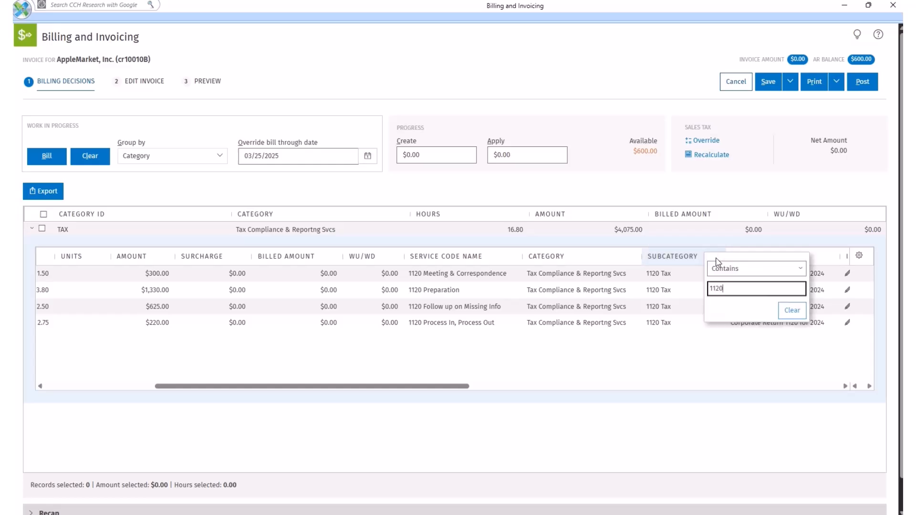
{"action": "left_click", "coordinate": [795, 311]}
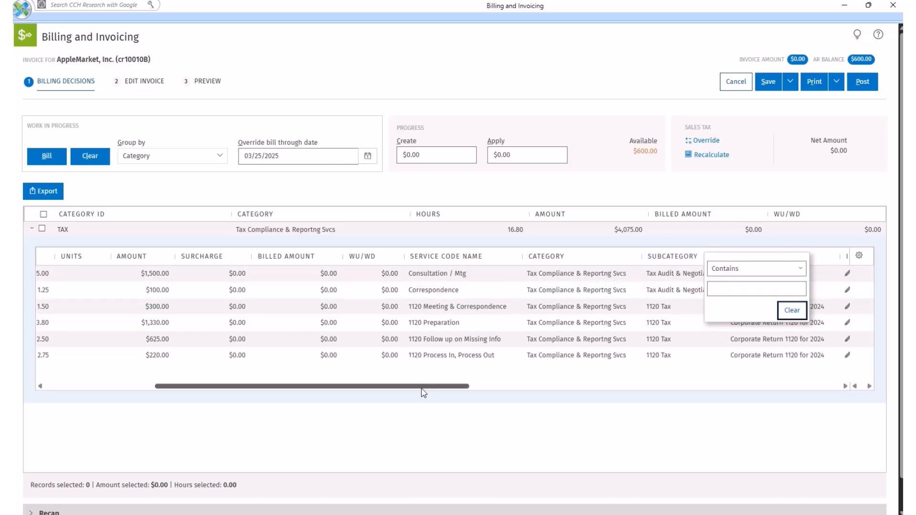
{"action": "left_click_drag", "start_coordinate": [422, 387], "coordinate": [204, 387]}
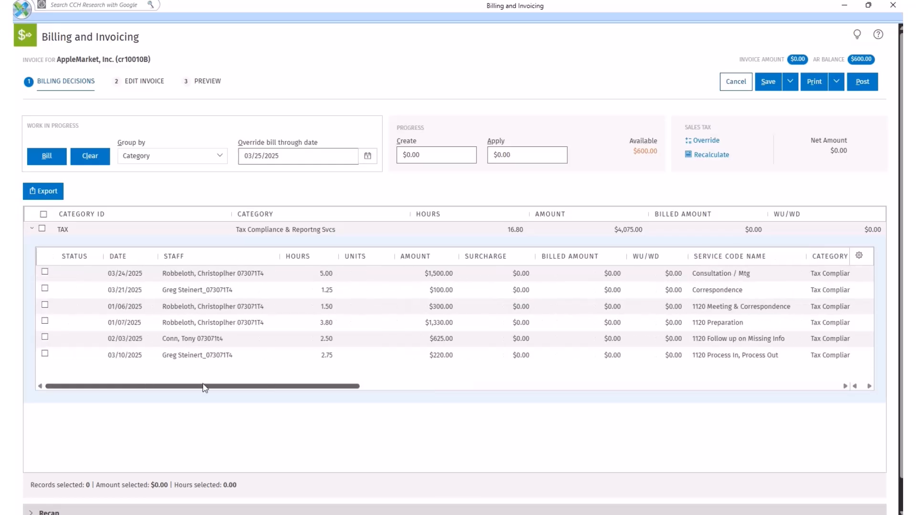
- Set the work in progress grouping back to None and look across the entries' columns and the available grouping options
{"action": "left_click", "coordinate": [221, 161]}
{"action": "left_click", "coordinate": [203, 176]}
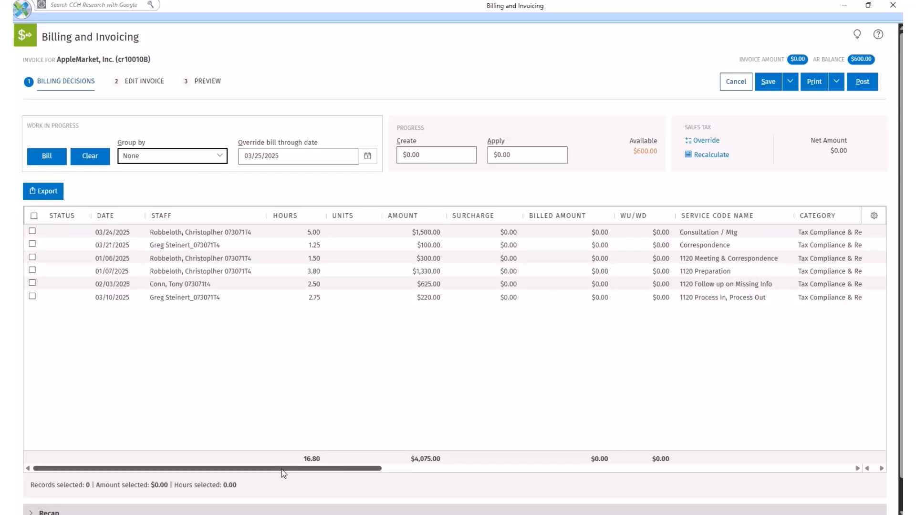
{"action": "left_click_drag", "start_coordinate": [283, 473], "coordinate": [423, 479]}
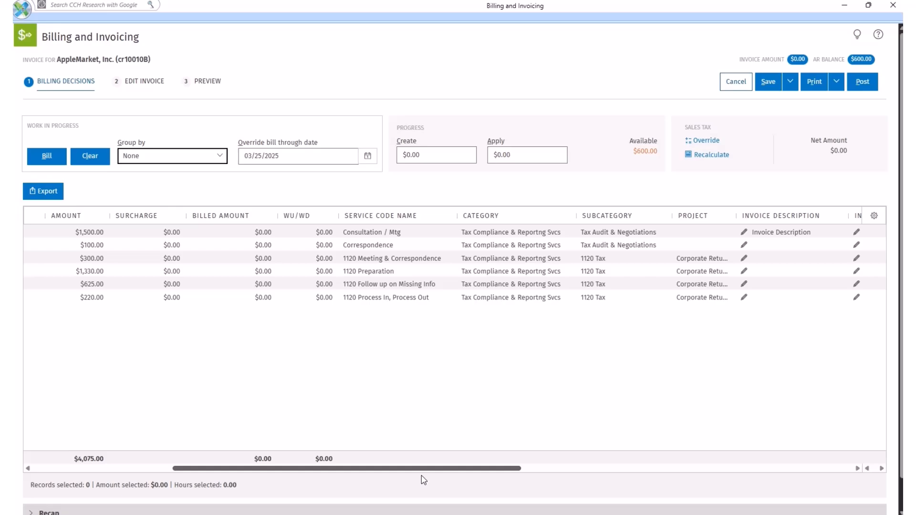
{"action": "left_click_drag", "start_coordinate": [423, 480], "coordinate": [266, 474]}
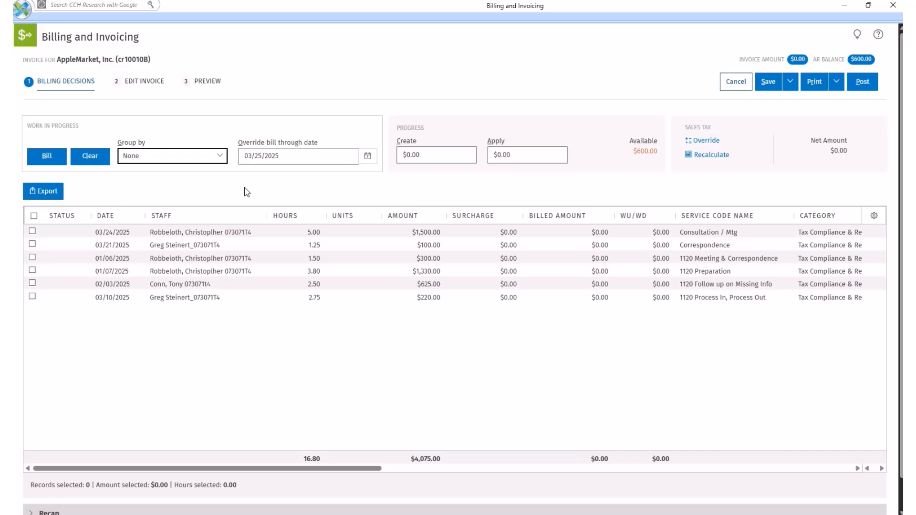
{"action": "left_click", "coordinate": [224, 161]}
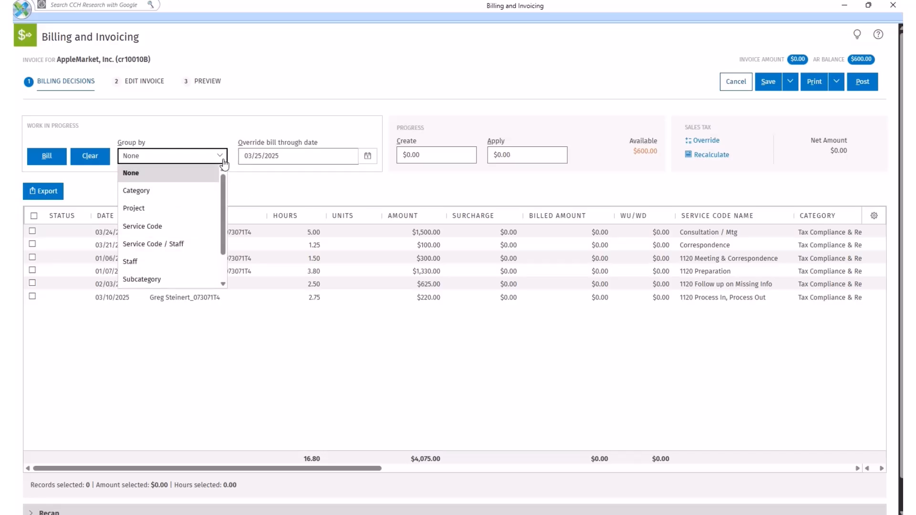
{"action": "left_click", "coordinate": [295, 191]}
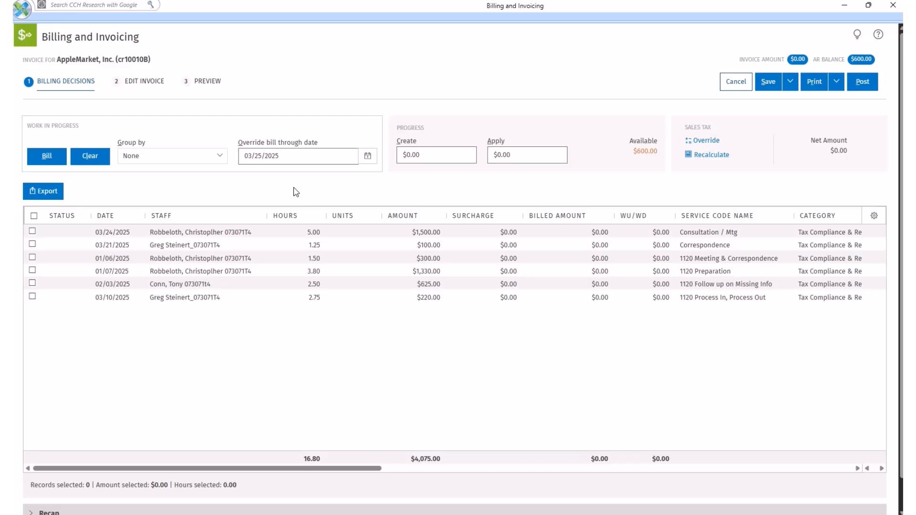
- Move the Surcharge column before Units in the column settings, and remove it from the work in progress grid
{"action": "left_click", "coordinate": [875, 217]}
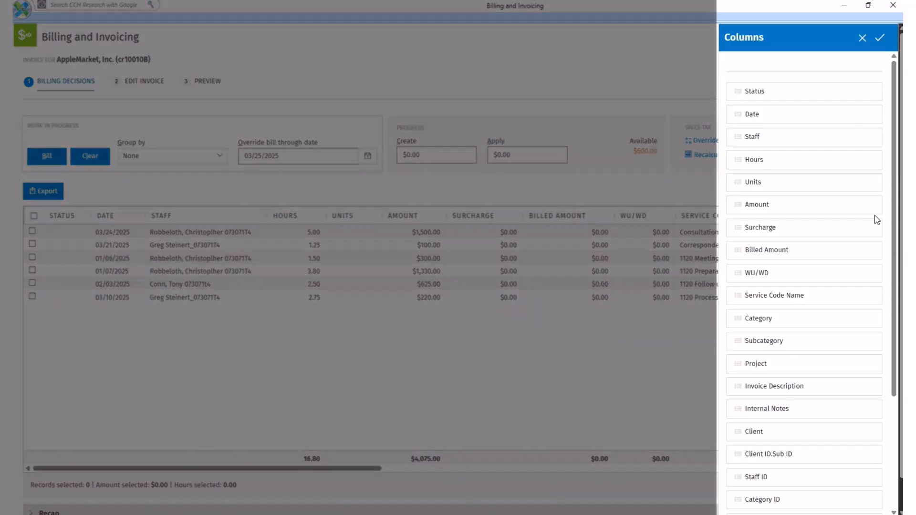
{"action": "mouse_move", "coordinate": [868, 228]}
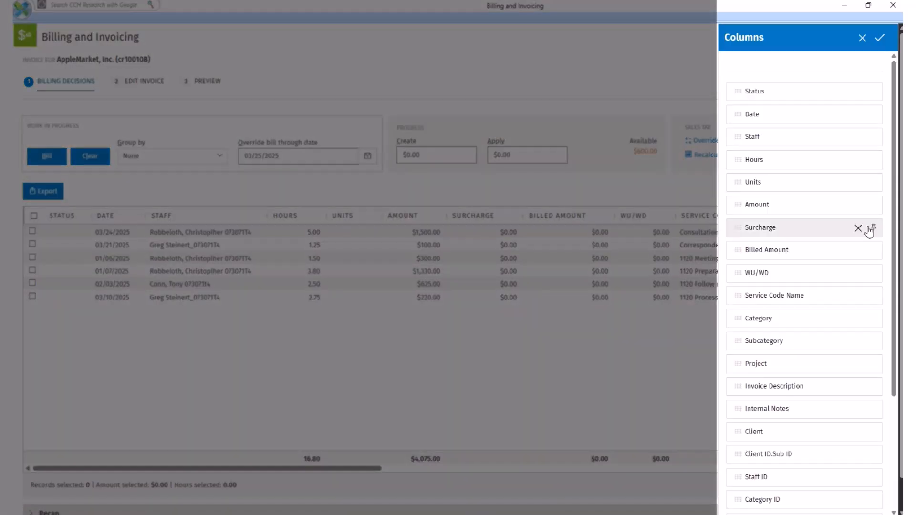
{"action": "left_click_drag", "start_coordinate": [820, 229], "coordinate": [820, 178]}
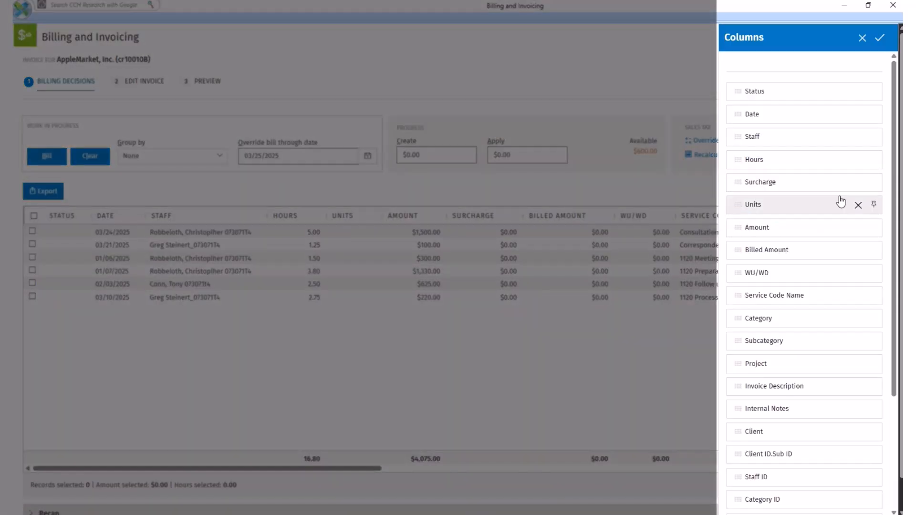
{"action": "mouse_move", "coordinate": [855, 184]}
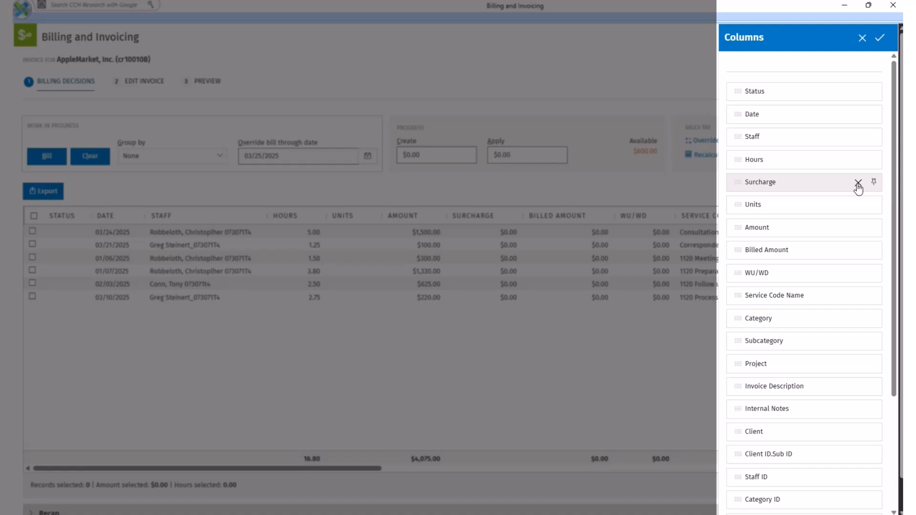
{"action": "left_click", "coordinate": [858, 186]}
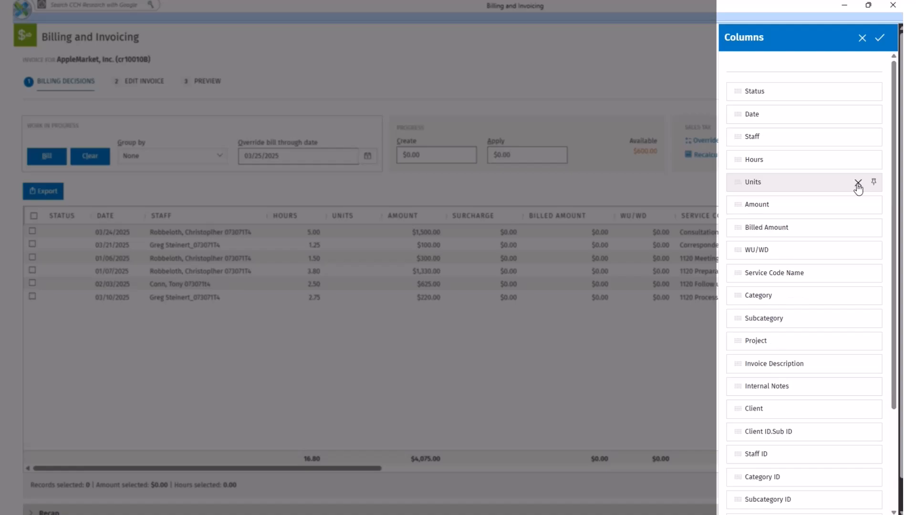
{"action": "left_click", "coordinate": [880, 38]}
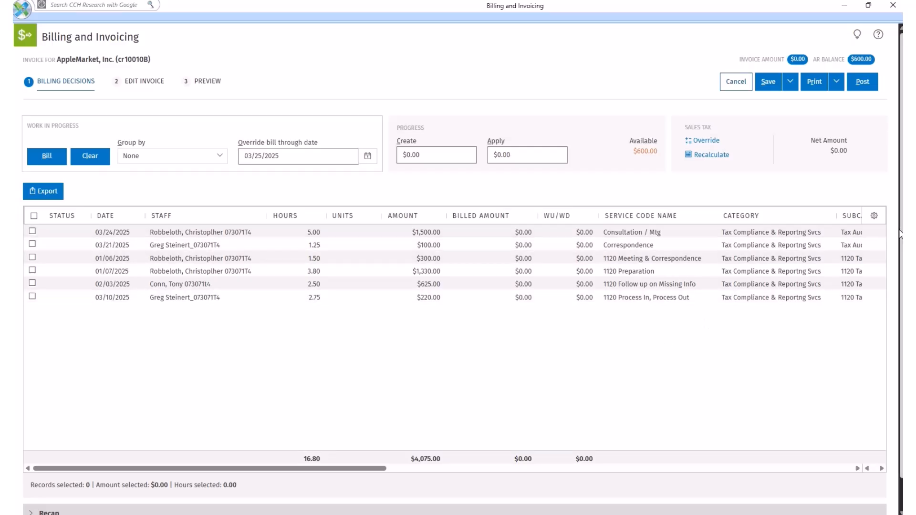
- Review the WIP and Invoice amounts in the Recap section and collapse the section
{"action": "scroll", "coordinate": [901, 234], "scroll_direction": "down", "scroll_amount": 1}
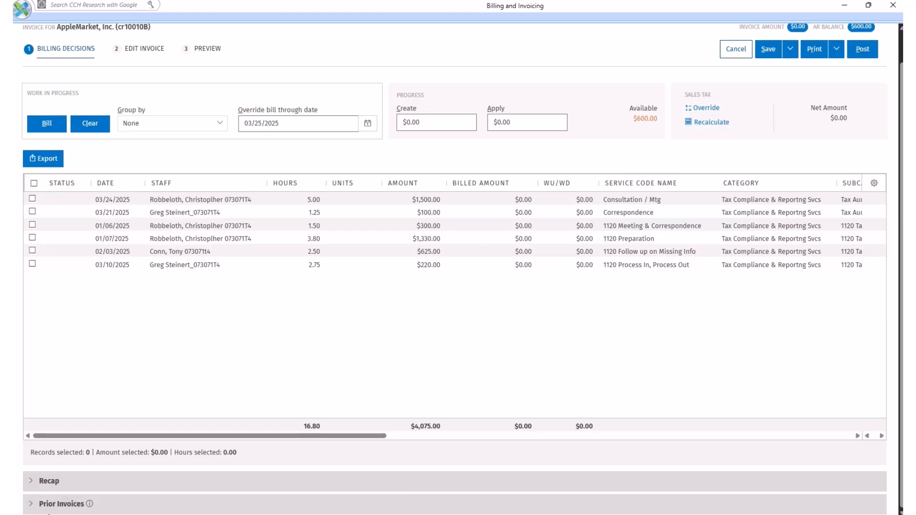
{"action": "left_click", "coordinate": [31, 482]}
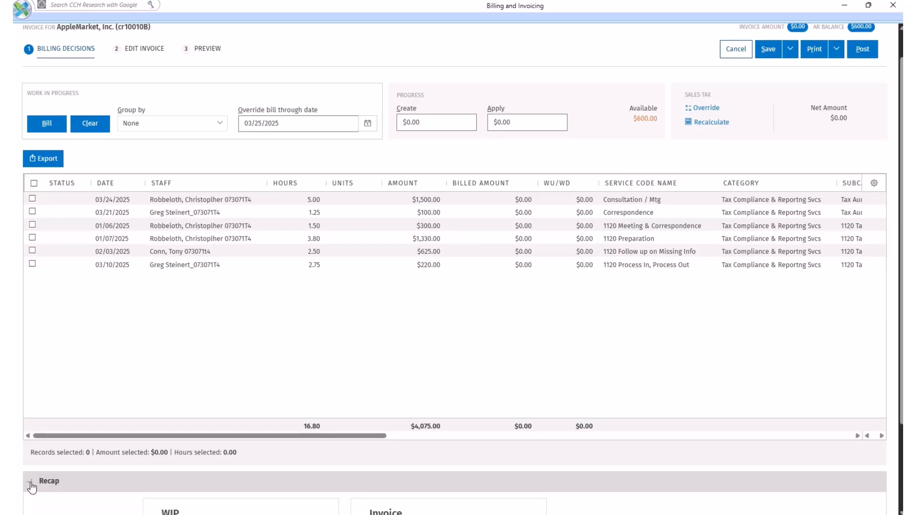
{"action": "scroll", "coordinate": [884, 488], "scroll_direction": "down", "scroll_amount": 4}
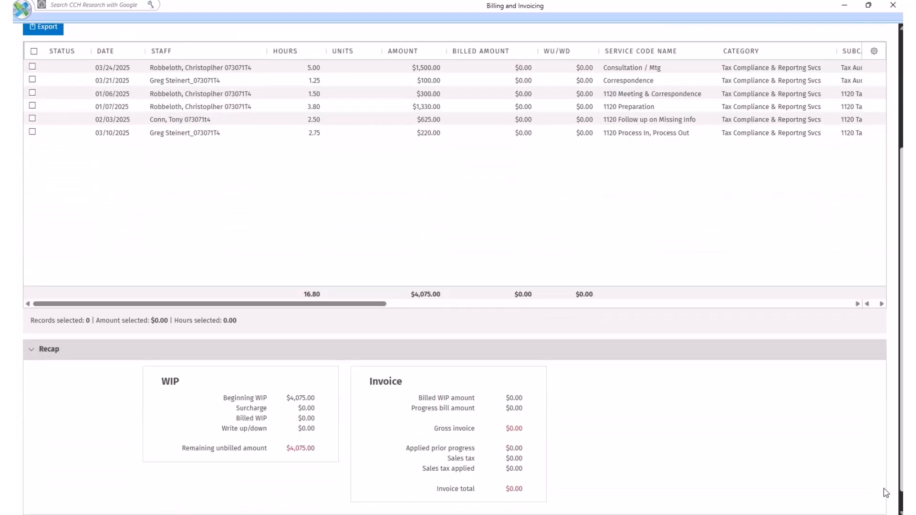
{"action": "scroll", "coordinate": [884, 488], "scroll_direction": "down", "scroll_amount": 1}
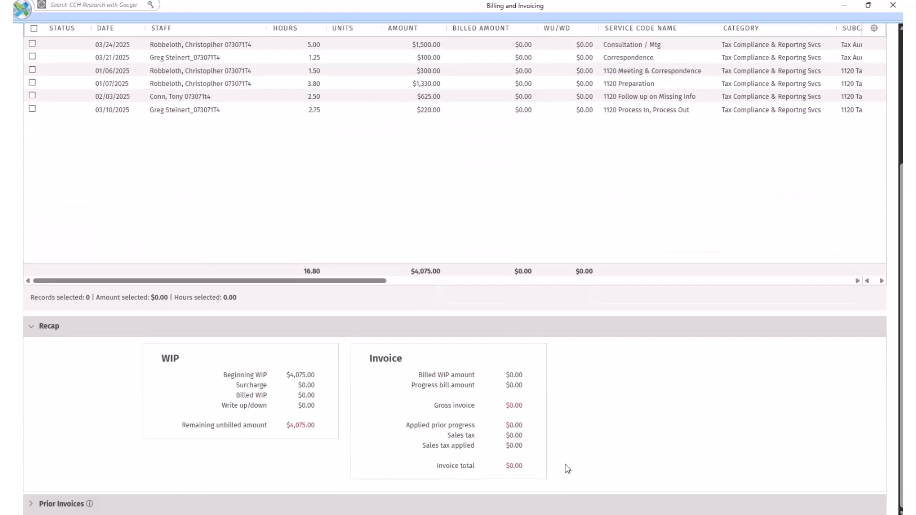
{"action": "left_click", "coordinate": [32, 329]}
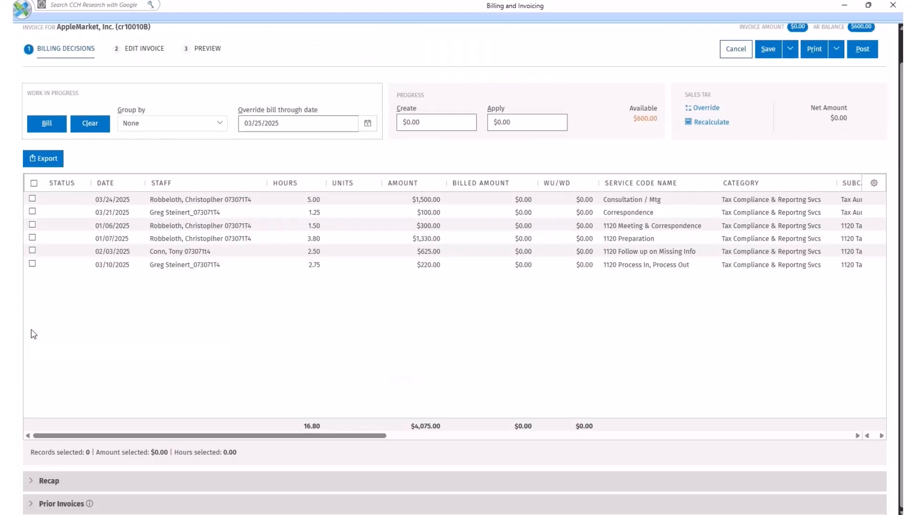
- Filter the Prior Invoices list to invoice numbers containing 943 and clear that filter, leaving the section collapsed
{"action": "left_click", "coordinate": [30, 505]}
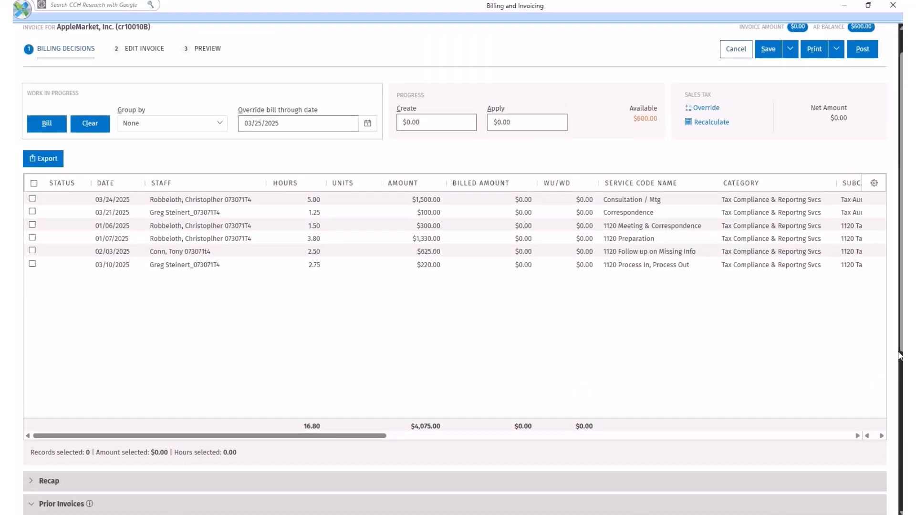
{"action": "scroll", "coordinate": [901, 352], "scroll_direction": "down", "scroll_amount": 5}
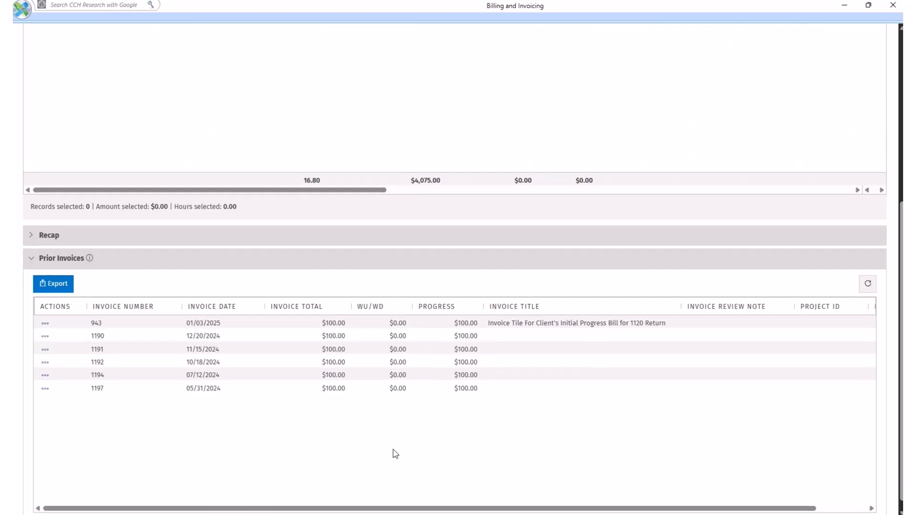
{"action": "left_click", "coordinate": [171, 306]}
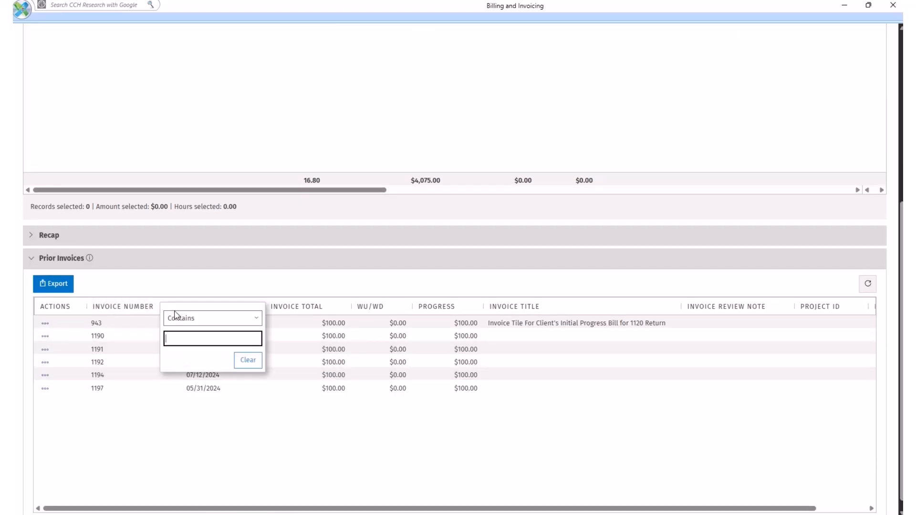
{"action": "type", "text": "943"}
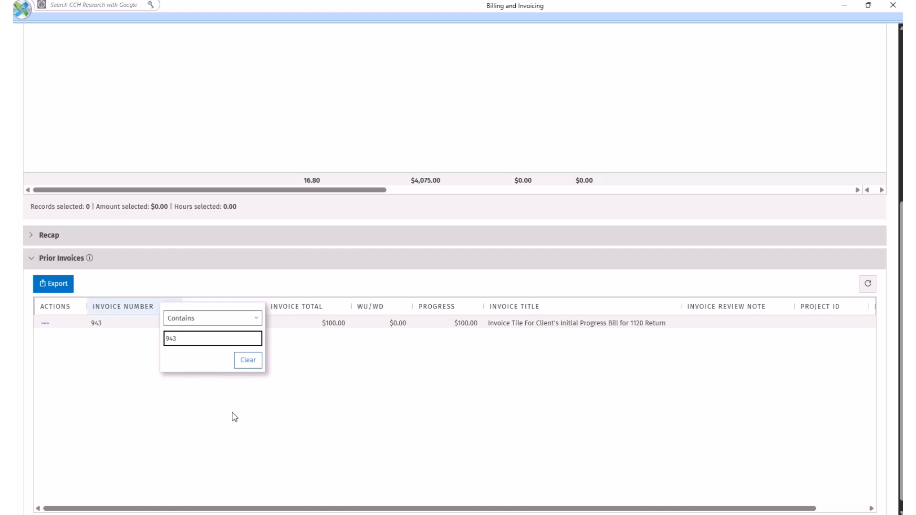
{"action": "left_click", "coordinate": [249, 365]}
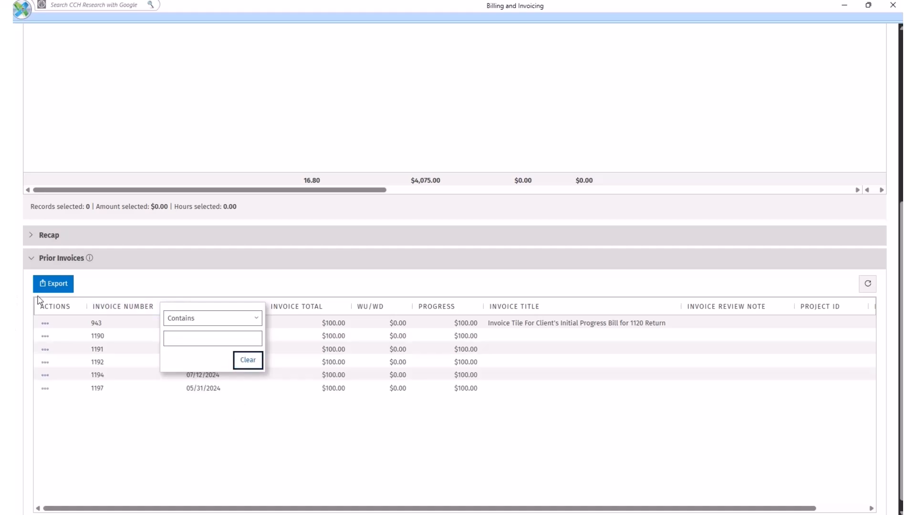
{"action": "left_click", "coordinate": [30, 262]}
{"action": "left_click", "coordinate": [31, 262]}
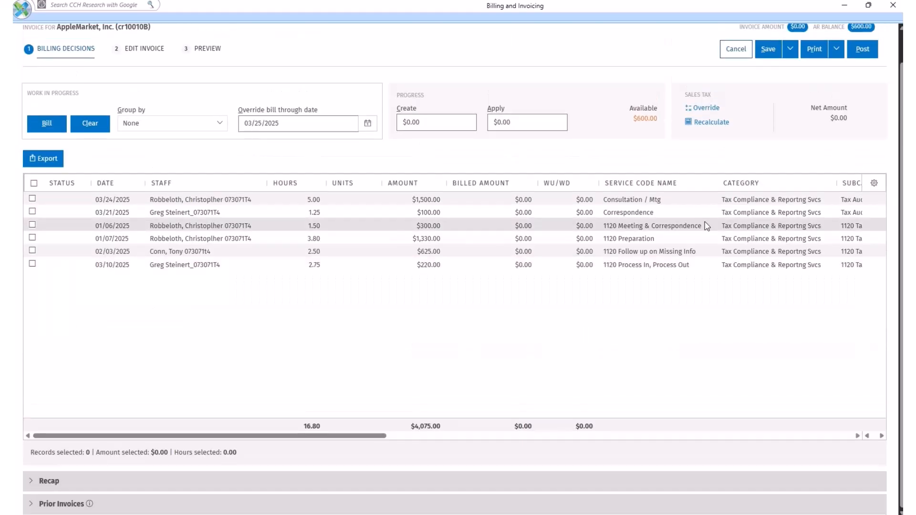
- Bill all of AppleMarket's work in progress entries together for a total of $5,000.00
{"action": "left_click", "coordinate": [34, 184]}
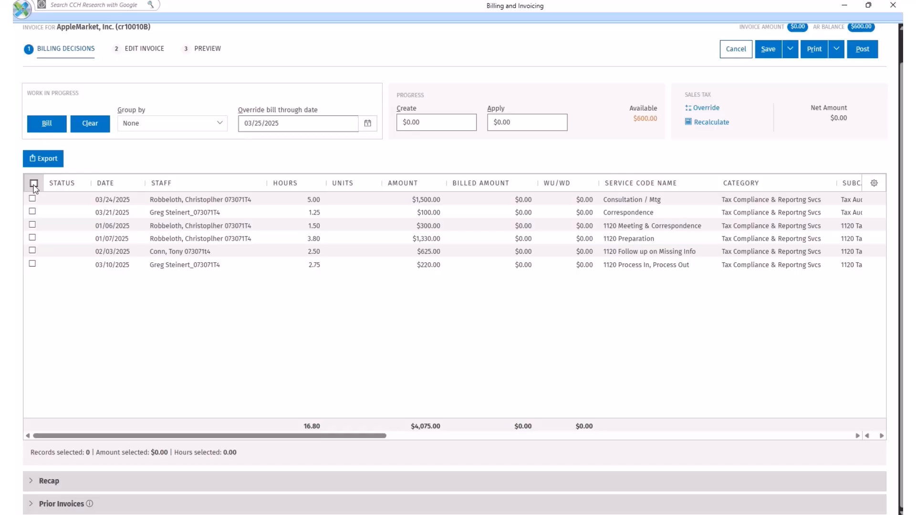
{"action": "left_click", "coordinate": [46, 123]}
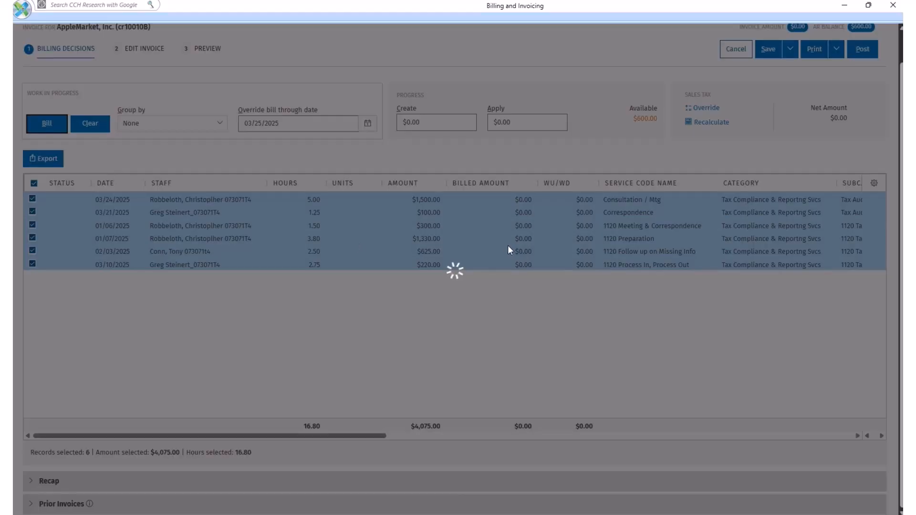
{"action": "type", "text": "5000"}
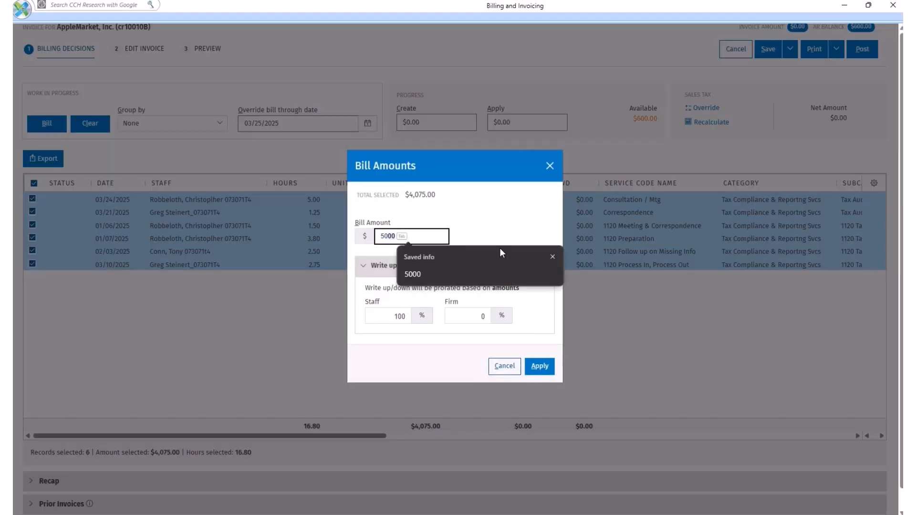
{"action": "left_click", "coordinate": [543, 366]}
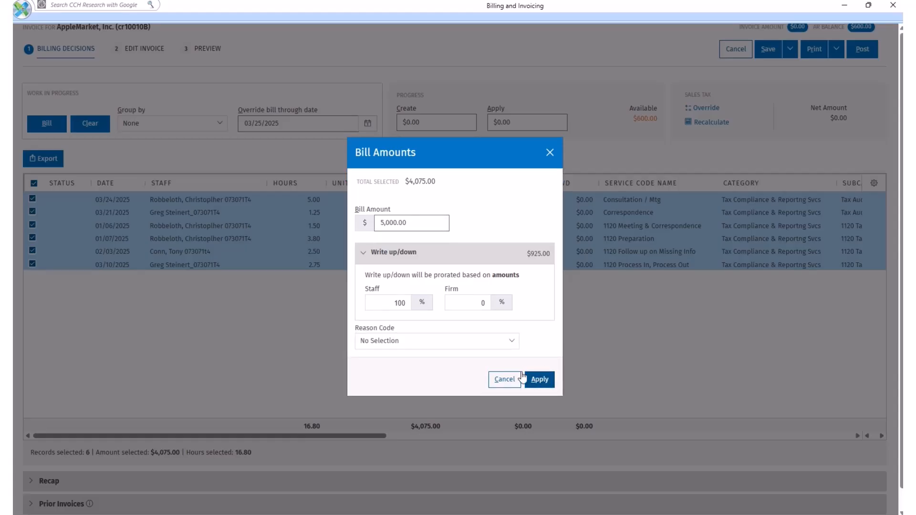
{"action": "left_click", "coordinate": [540, 383]}
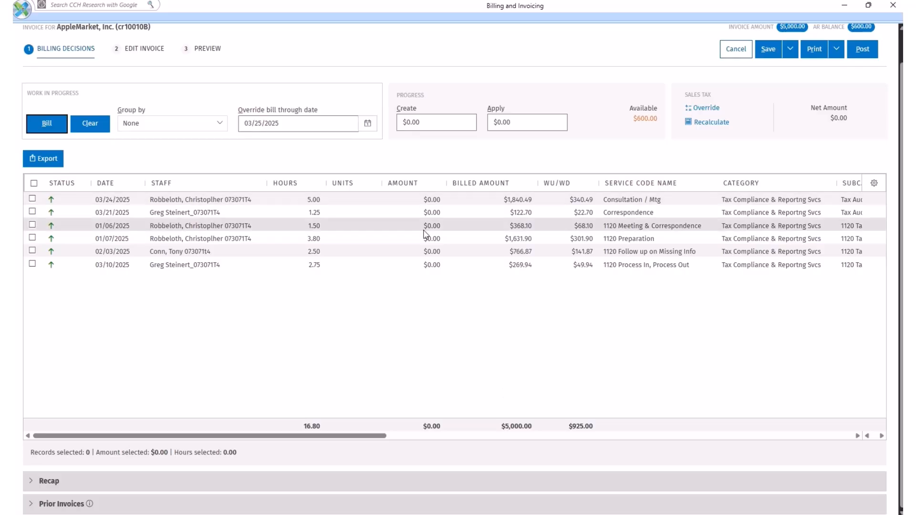
- Review the invoice's print and save options, and save and close the AppleMarket invoice
{"action": "left_click_drag", "start_coordinate": [901, 191], "coordinate": [901, 160]}
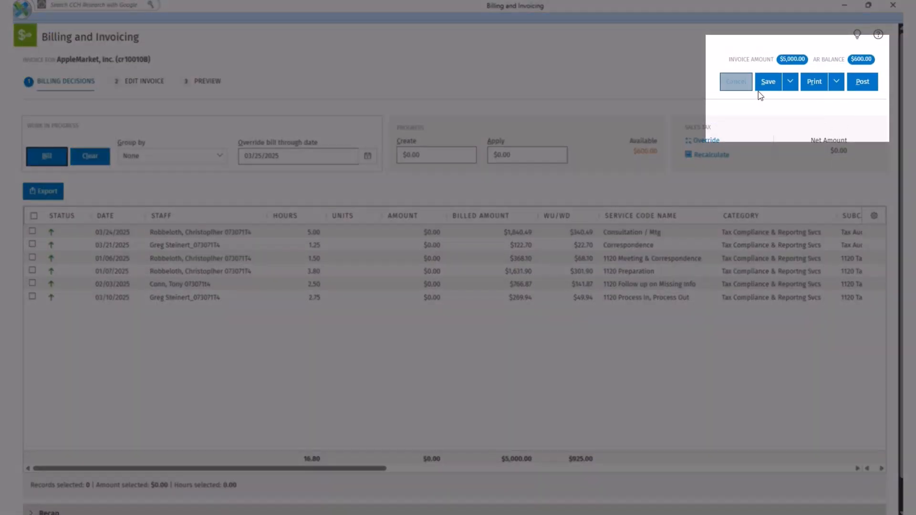
{"action": "left_click", "coordinate": [792, 87]}
{"action": "left_click", "coordinate": [837, 84]}
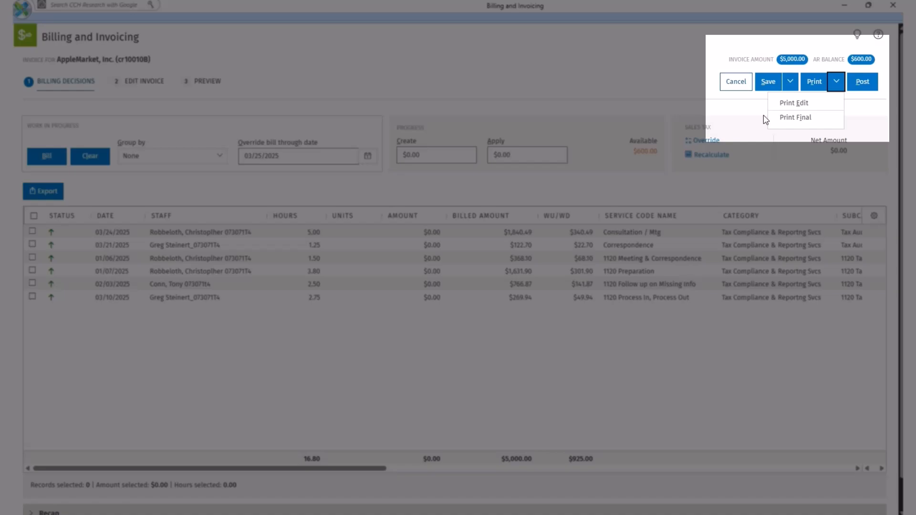
{"action": "left_click", "coordinate": [790, 90]}
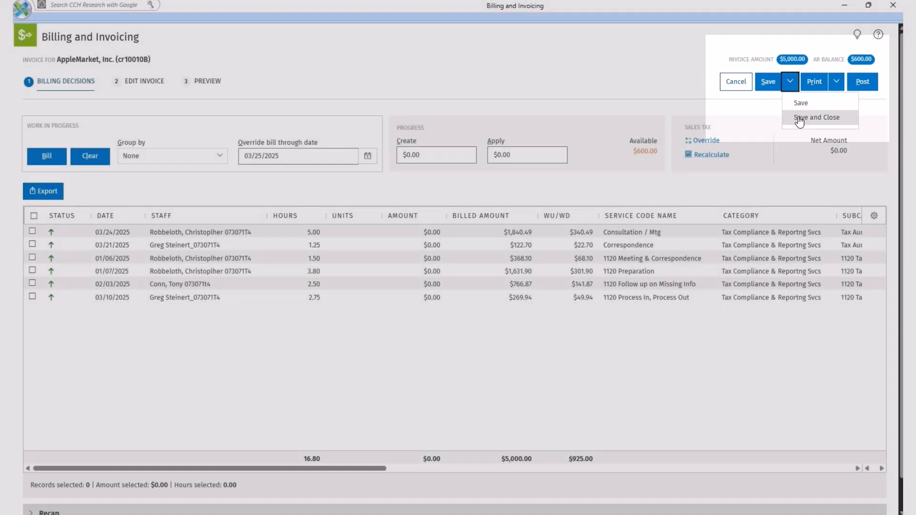
{"action": "left_click", "coordinate": [800, 118]}
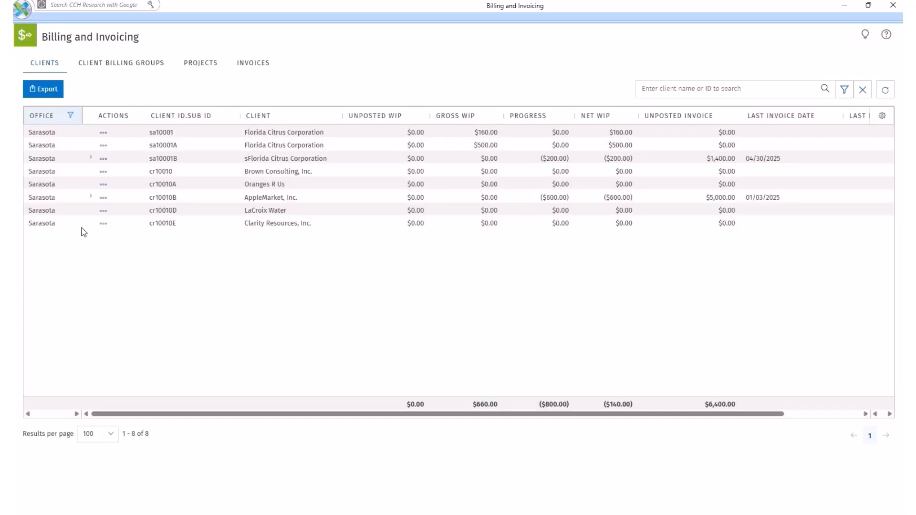
- Open AppleMarket's preliminary invoice from its client row for editing and add a Paragraph section
{"action": "left_click", "coordinate": [91, 198]}
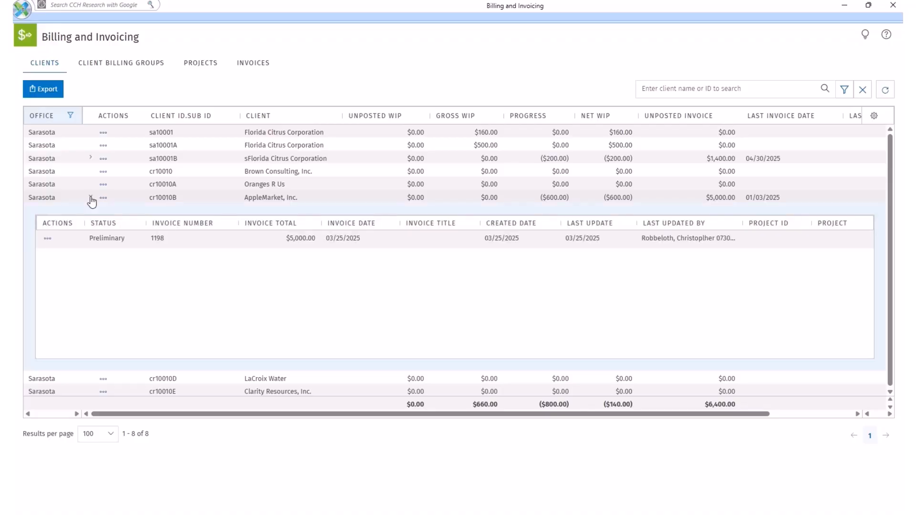
{"action": "left_click", "coordinate": [48, 240]}
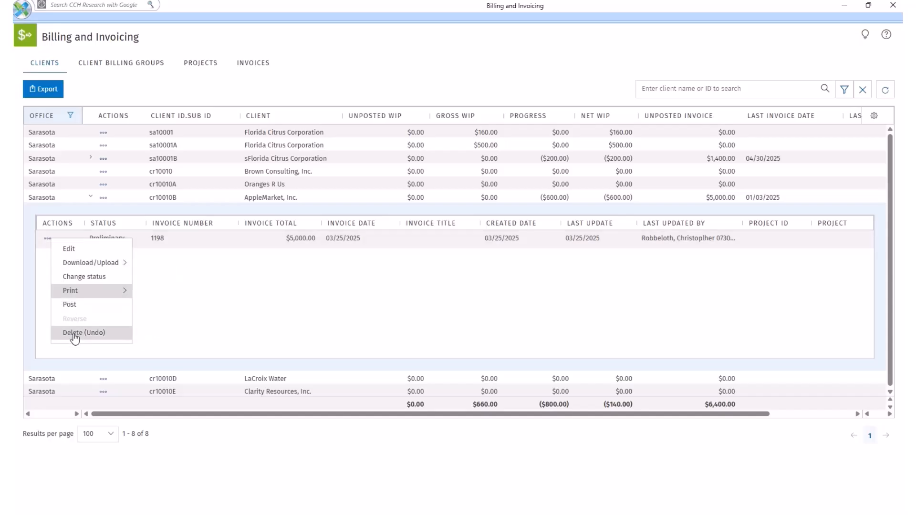
{"action": "left_click", "coordinate": [71, 250]}
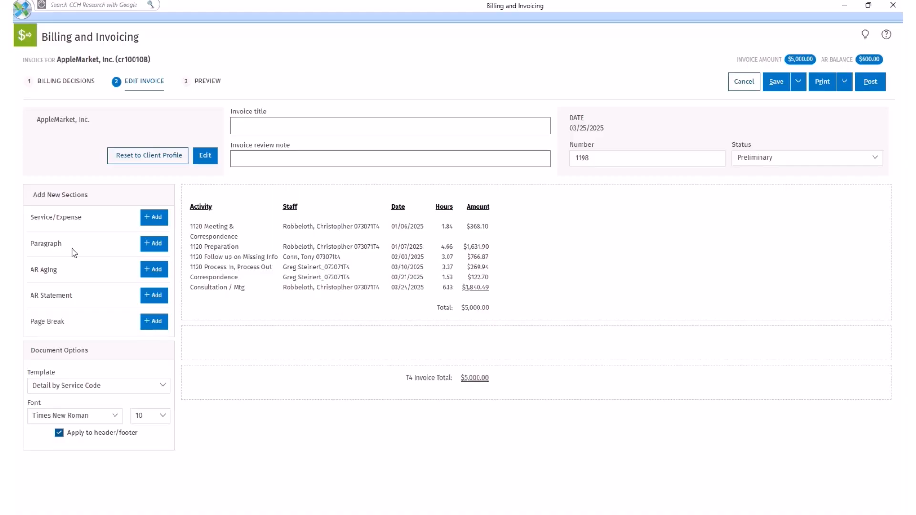
{"action": "left_click", "coordinate": [159, 251]}
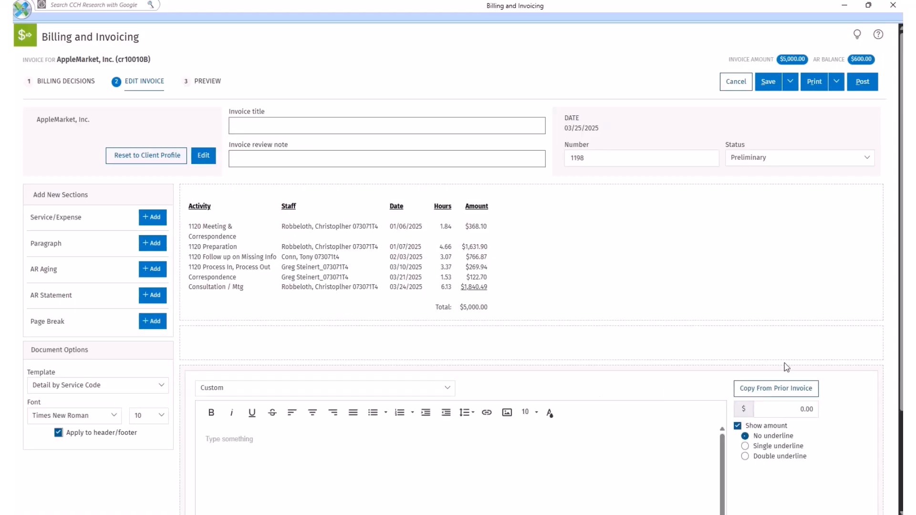
- Filter the prior invoices available for copying to numbers containing 1197 and open that invoice's preview
{"action": "scroll", "coordinate": [892, 410], "scroll_direction": "down", "scroll_amount": 3}
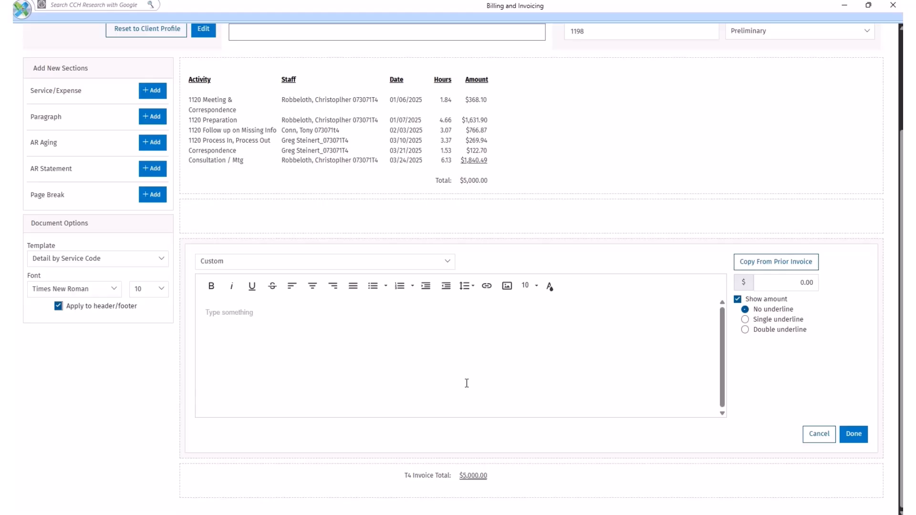
{"action": "left_click", "coordinate": [801, 269]}
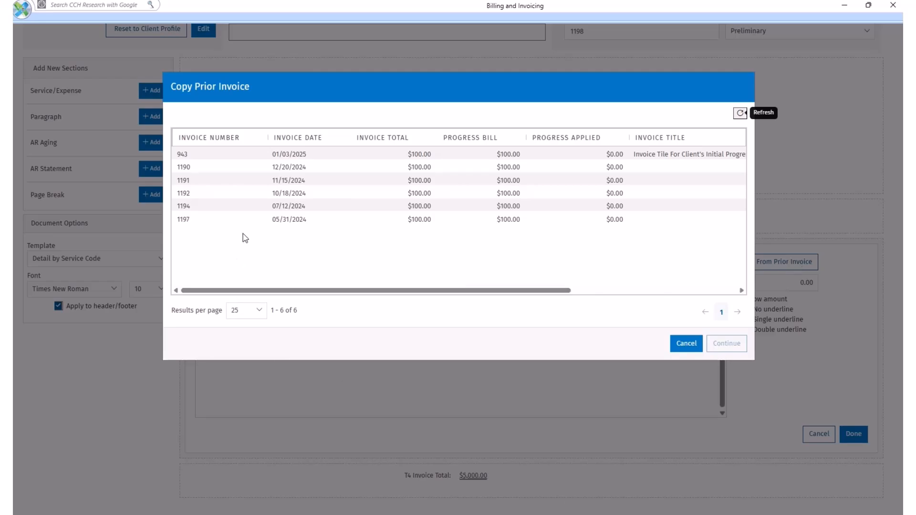
{"action": "left_click", "coordinate": [256, 138]}
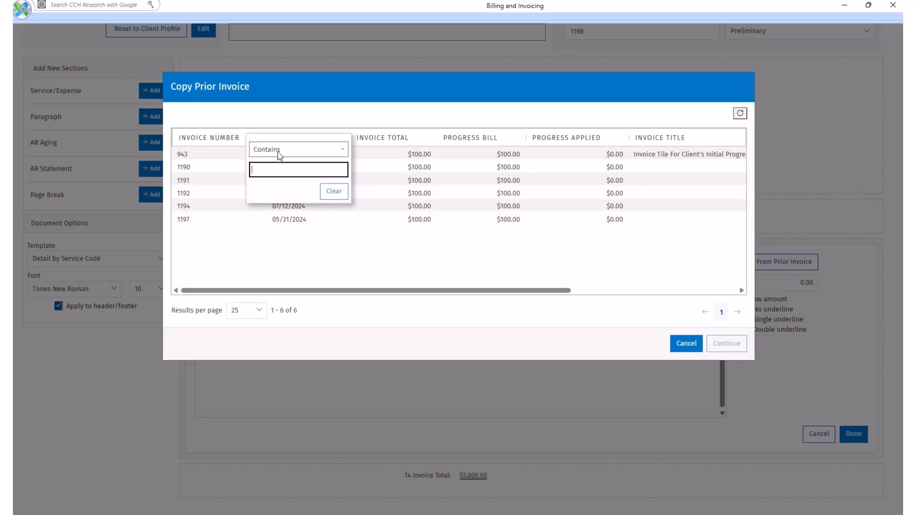
{"action": "type", "text": "1197"}
{"action": "left_click", "coordinate": [295, 272]}
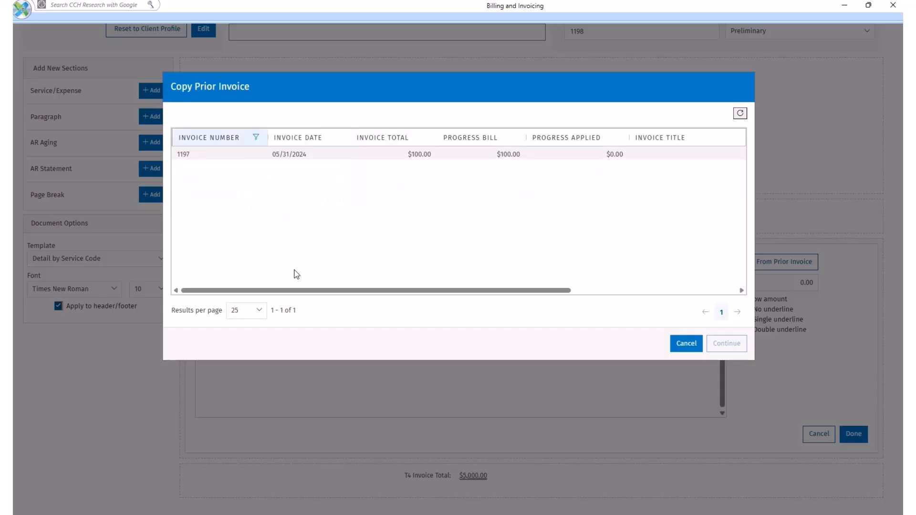
{"action": "left_click", "coordinate": [386, 154]}
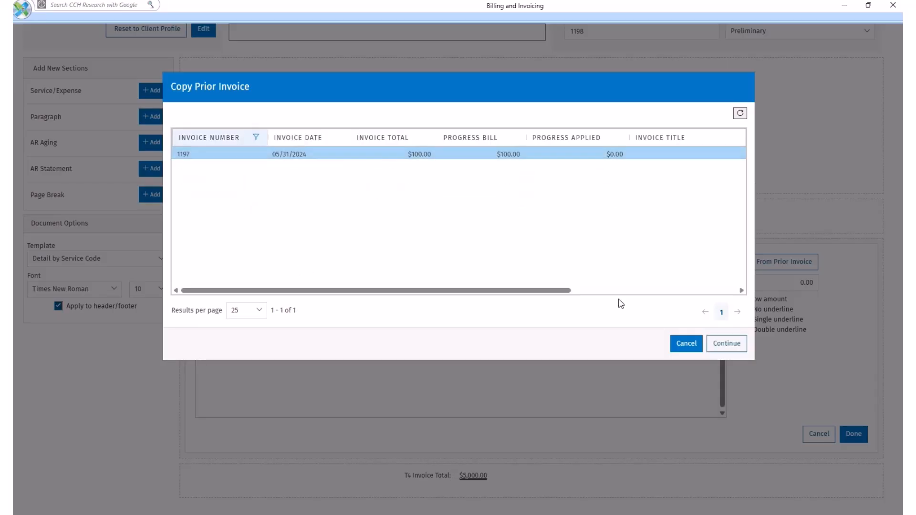
{"action": "left_click", "coordinate": [727, 344]}
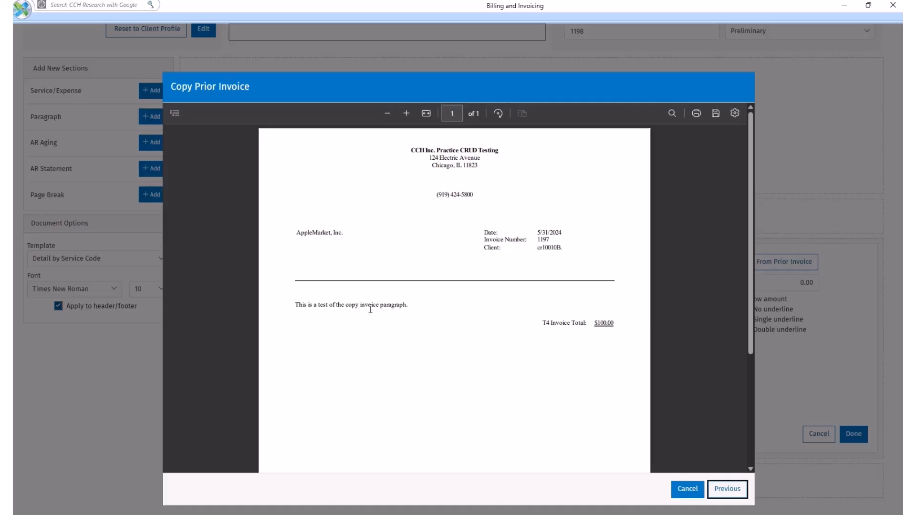
- Copy the sentence "This is a test of the copy invoice paragraph." from the prior invoice into the new paragraph section
{"action": "left_click", "coordinate": [392, 113]}
{"action": "left_click", "coordinate": [402, 112]}
{"action": "left_click", "coordinate": [403, 113]}
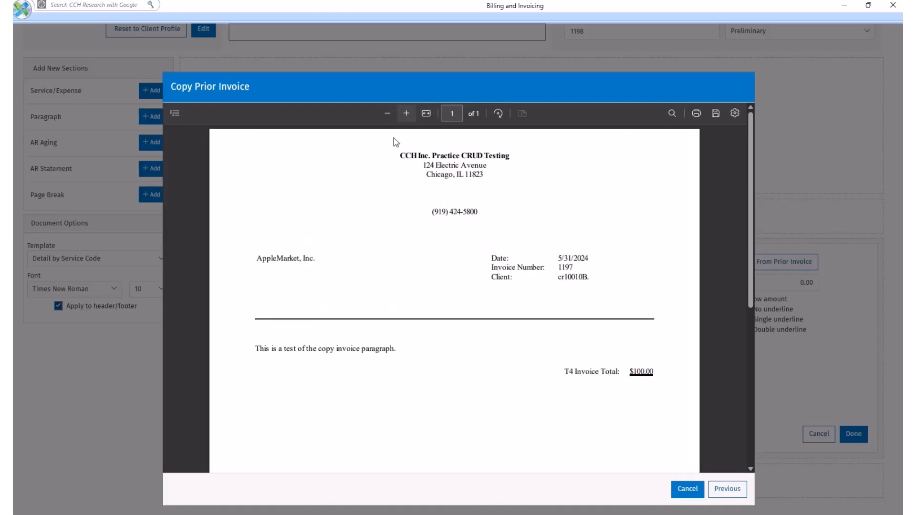
{"action": "left_click_drag", "start_coordinate": [256, 349], "coordinate": [399, 348]}
{"action": "key", "text": "ctrl+c"}
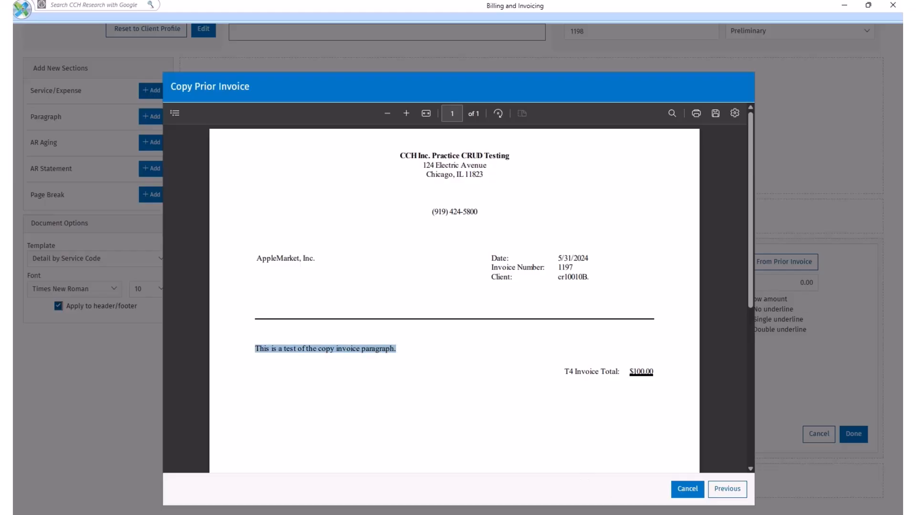
{"action": "left_click", "coordinate": [688, 489]}
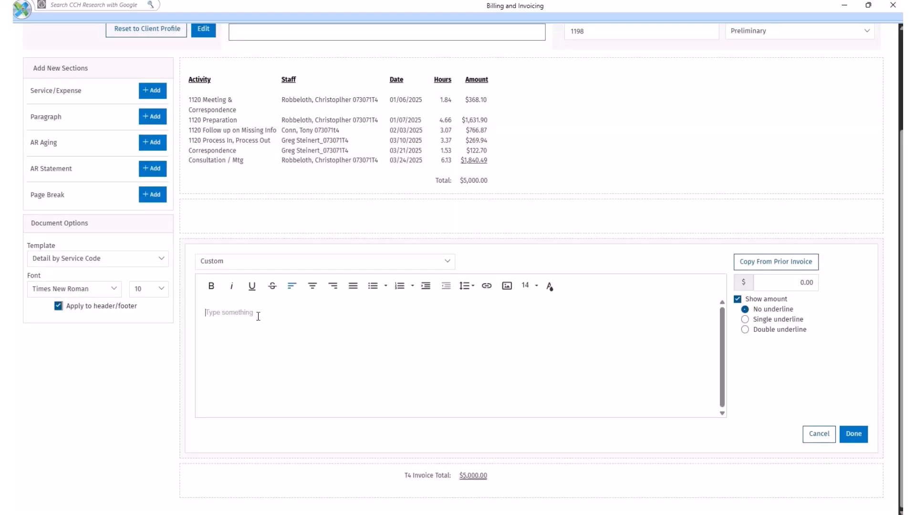
{"action": "key", "text": "ctrl+v"}
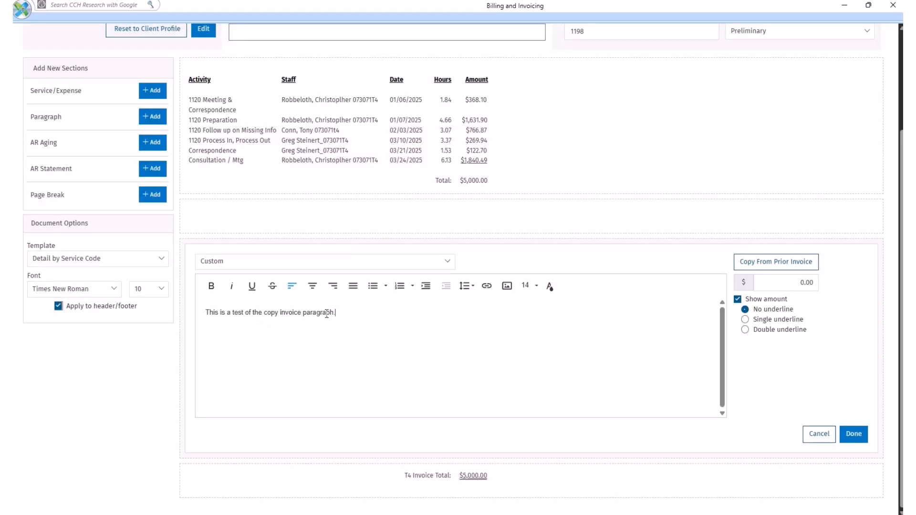
- Make the pasted paragraph bold, italic and underlined, turn off Show amount, and finish the section
{"action": "left_click_drag", "start_coordinate": [336, 313], "coordinate": [205, 310]}
{"action": "left_click", "coordinate": [211, 286]}
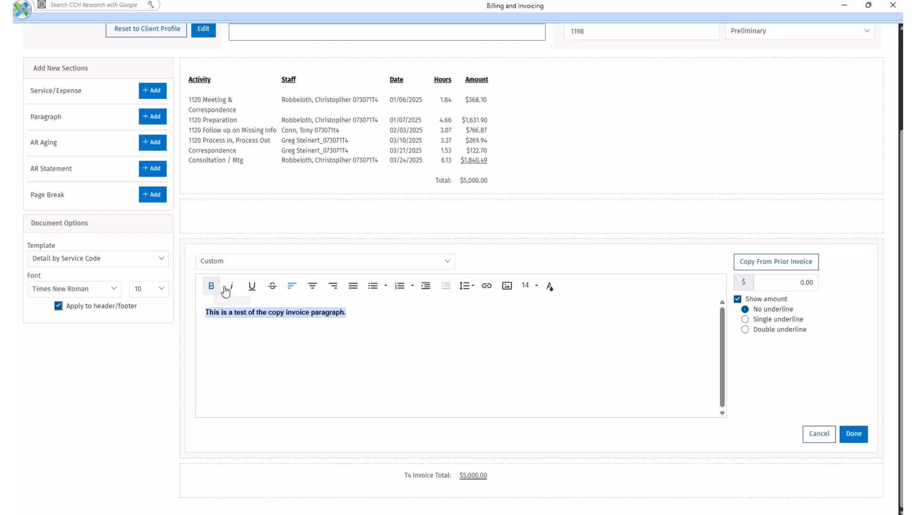
{"action": "left_click", "coordinate": [231, 288]}
{"action": "left_click", "coordinate": [252, 286]}
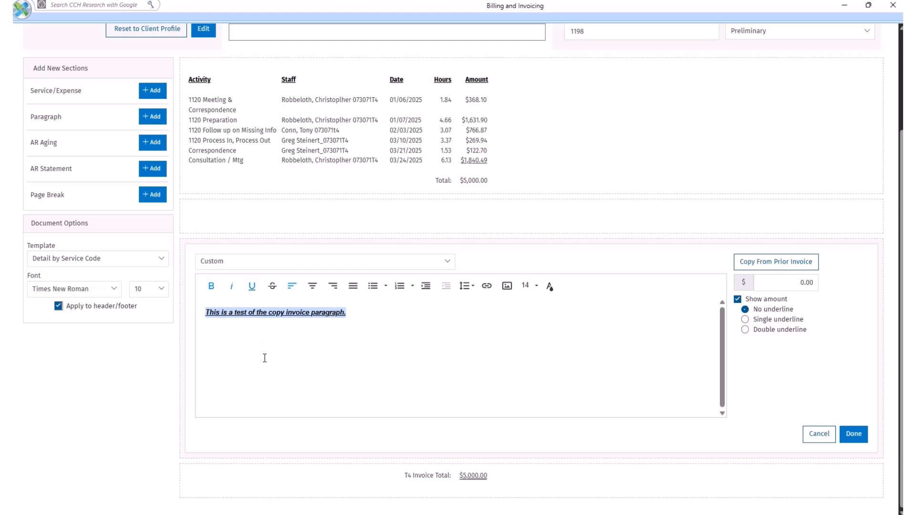
{"action": "left_click", "coordinate": [737, 300]}
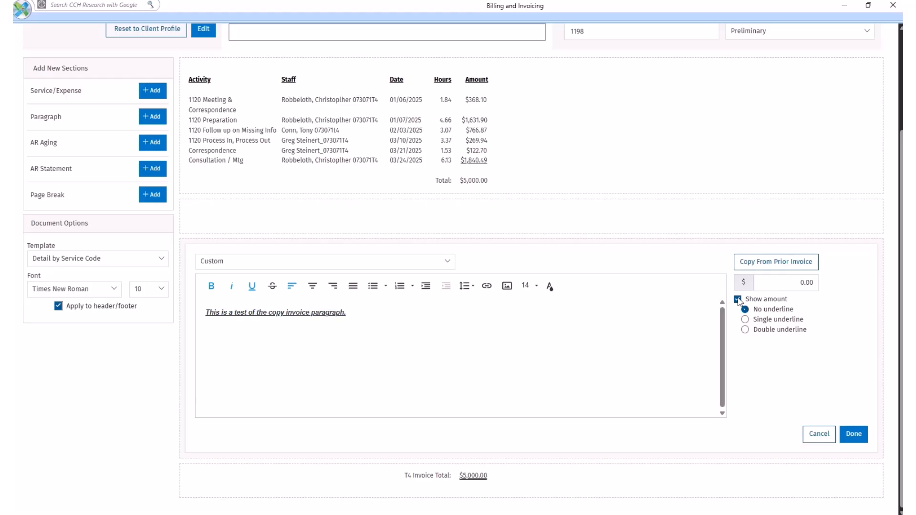
{"action": "left_click", "coordinate": [854, 434]}
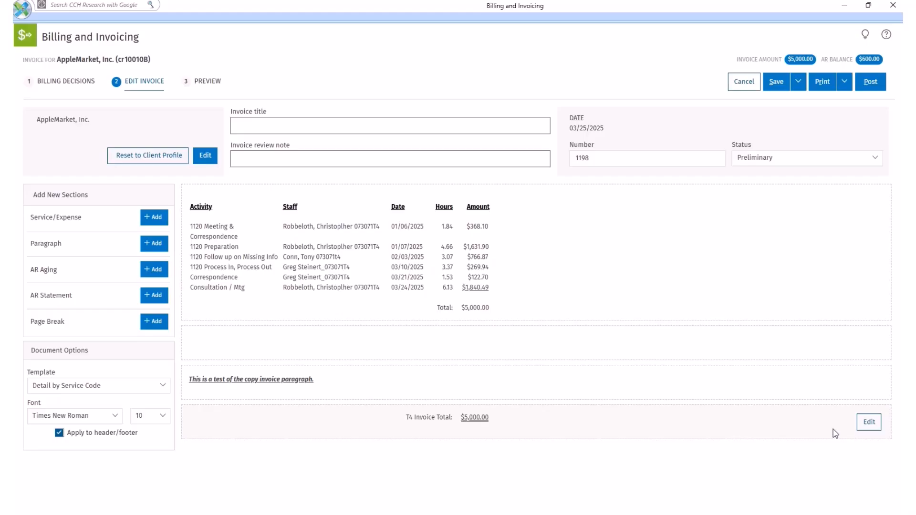
- Print the invoice as final with the paper copy option, and dismiss the print preview without saving a PDF
{"action": "left_click", "coordinate": [844, 82]}
{"action": "left_click", "coordinate": [822, 120]}
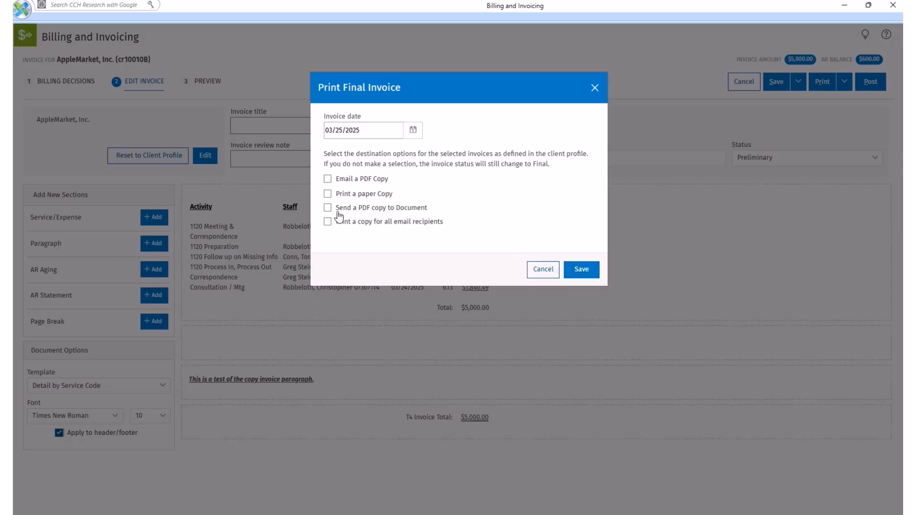
{"action": "left_click", "coordinate": [327, 194]}
{"action": "left_click", "coordinate": [582, 271]}
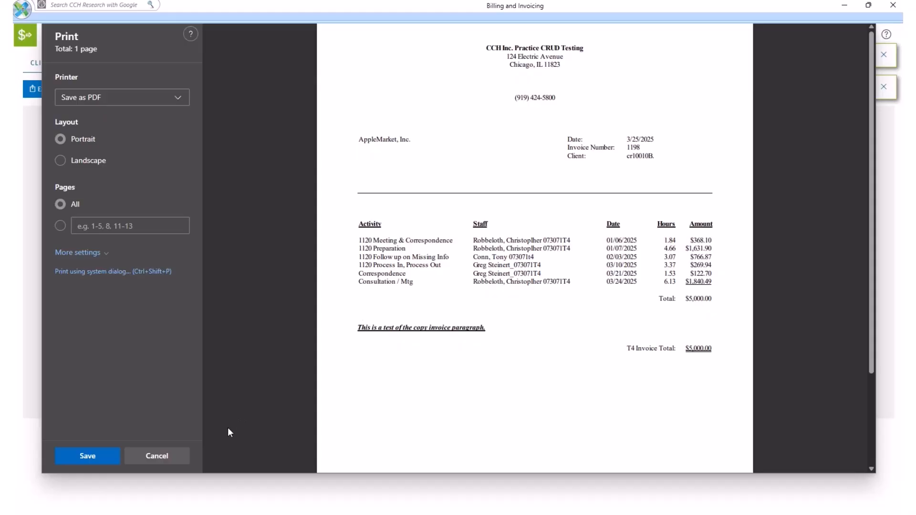
{"action": "left_click", "coordinate": [177, 459]}
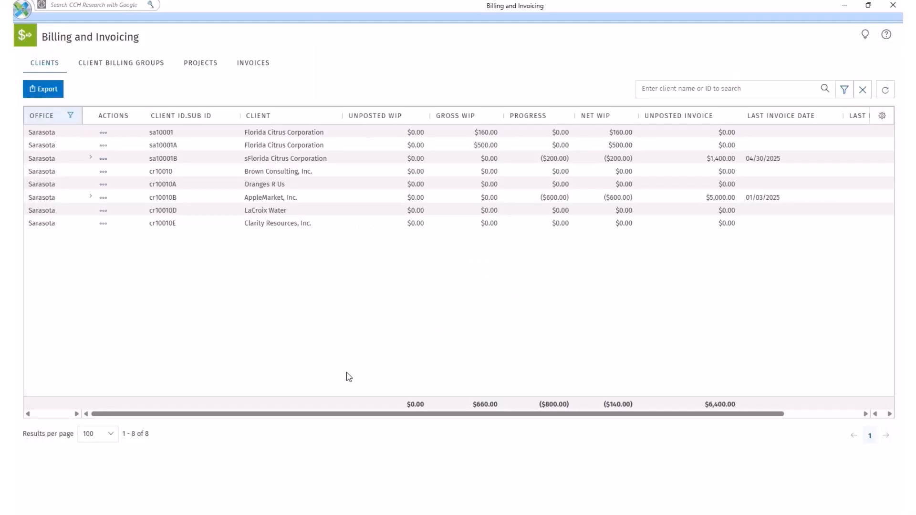
- Examine the Client Billing Groups list: the Dry Run - CR group's actions, its member clients and their actions, and the results-per-page options
{"action": "left_click", "coordinate": [133, 63]}
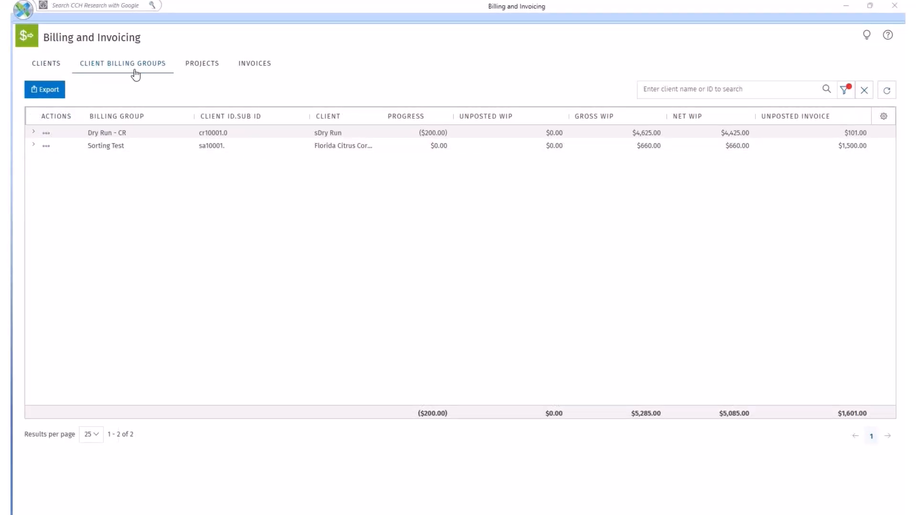
{"action": "left_click", "coordinate": [46, 134]}
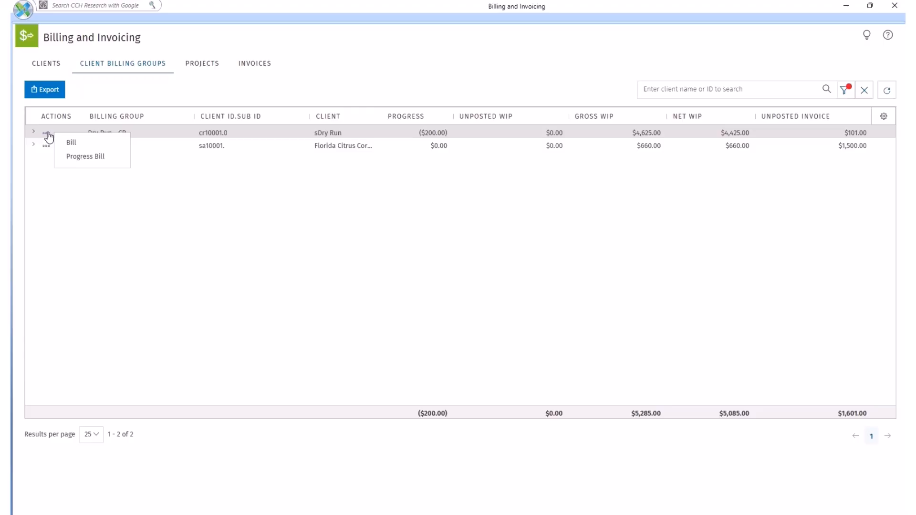
{"action": "left_click", "coordinate": [33, 132]}
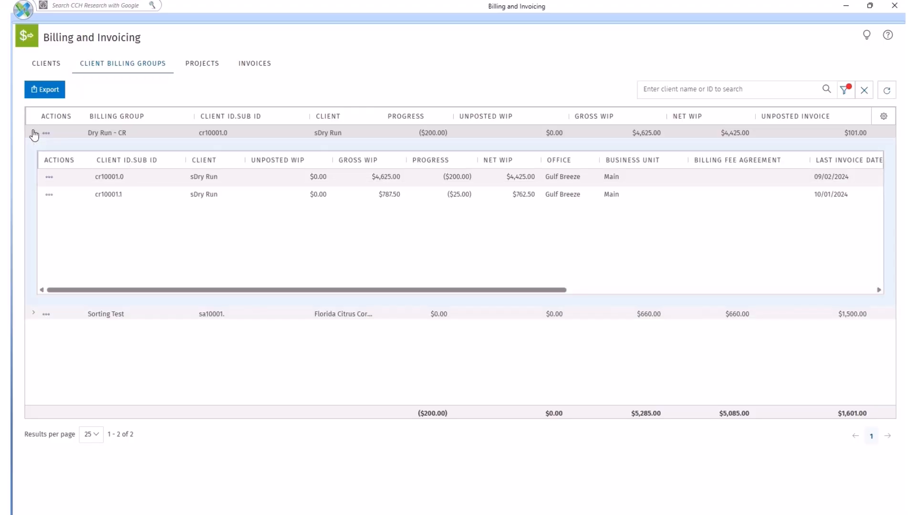
{"action": "left_click", "coordinate": [50, 178]}
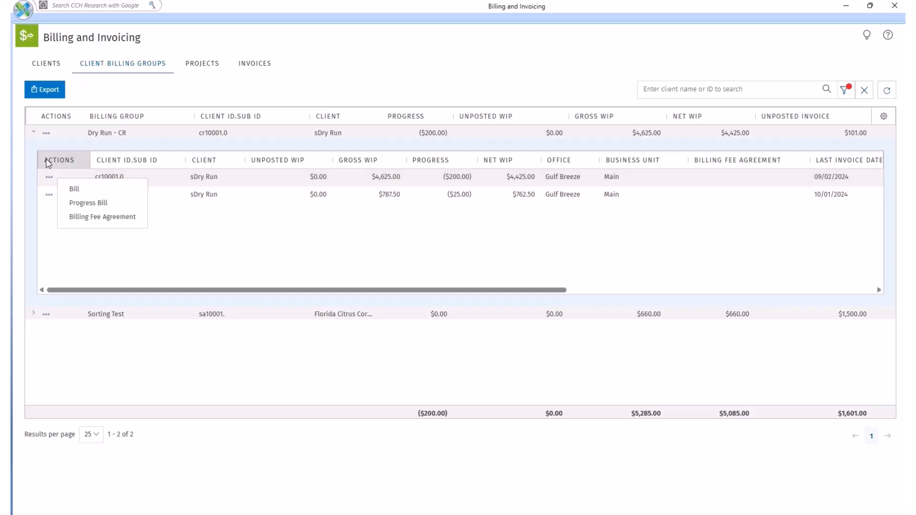
{"action": "left_click", "coordinate": [102, 443]}
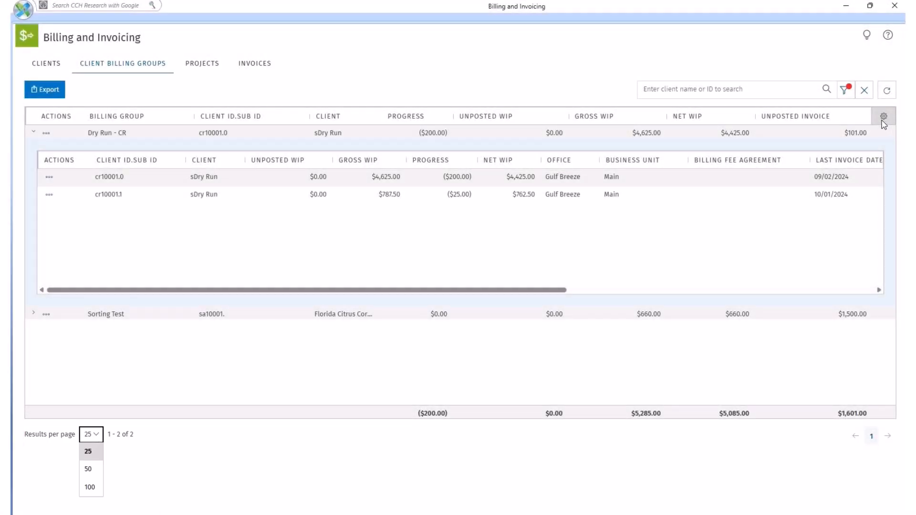
- Review the column layout and the filter settings of the Client Billing Groups grid, leaving both without changes
{"action": "left_click", "coordinate": [883, 118]}
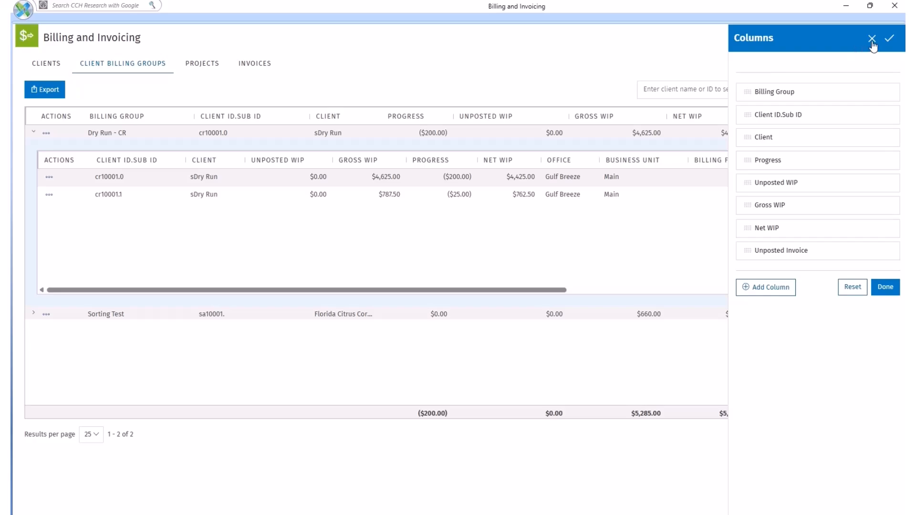
{"action": "left_click", "coordinate": [874, 40]}
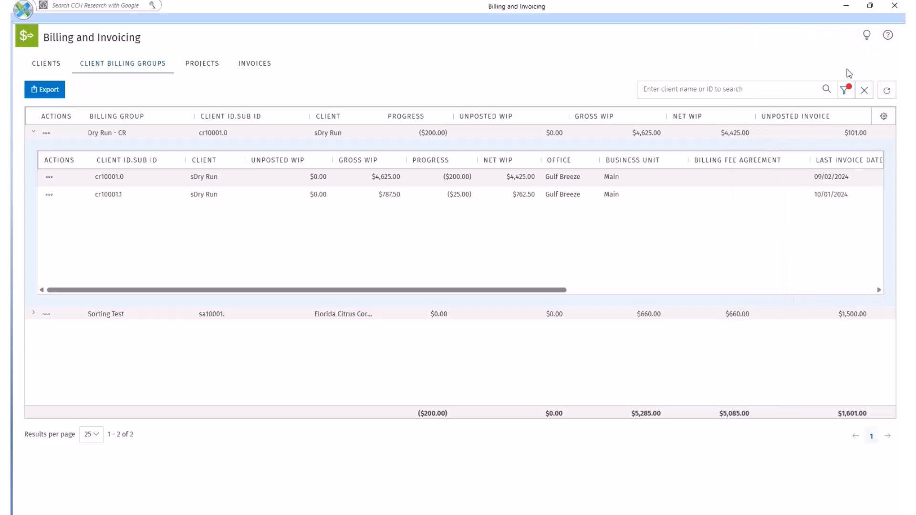
{"action": "left_click", "coordinate": [843, 95]}
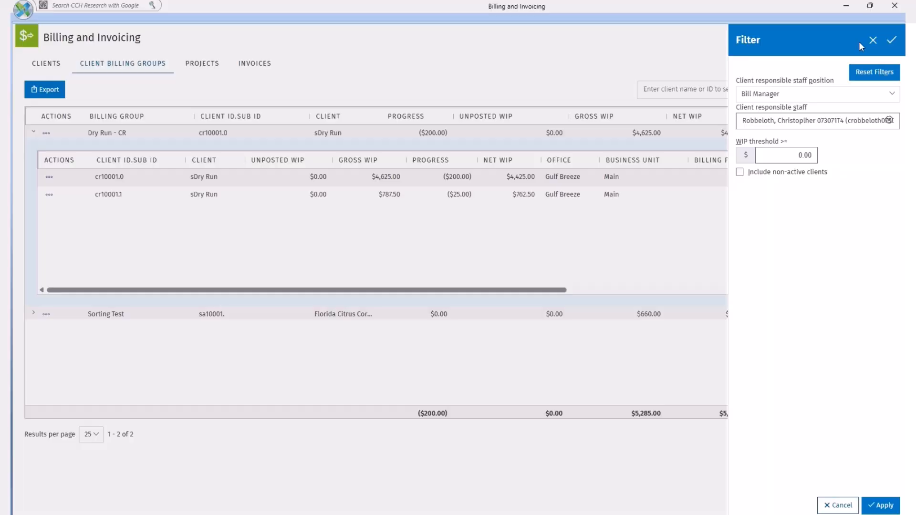
{"action": "left_click", "coordinate": [873, 40]}
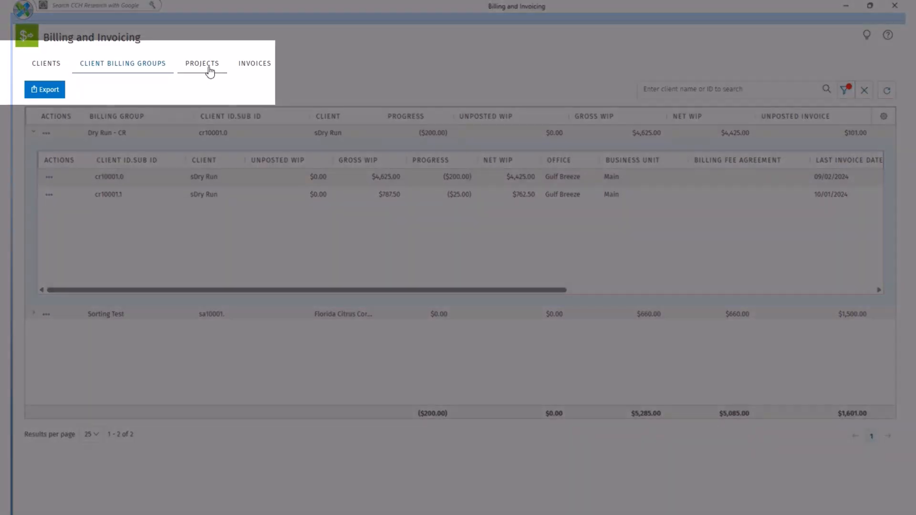
- Open the Projects grid and examine the filter options of the Project ID column
{"action": "left_click", "coordinate": [210, 72]}
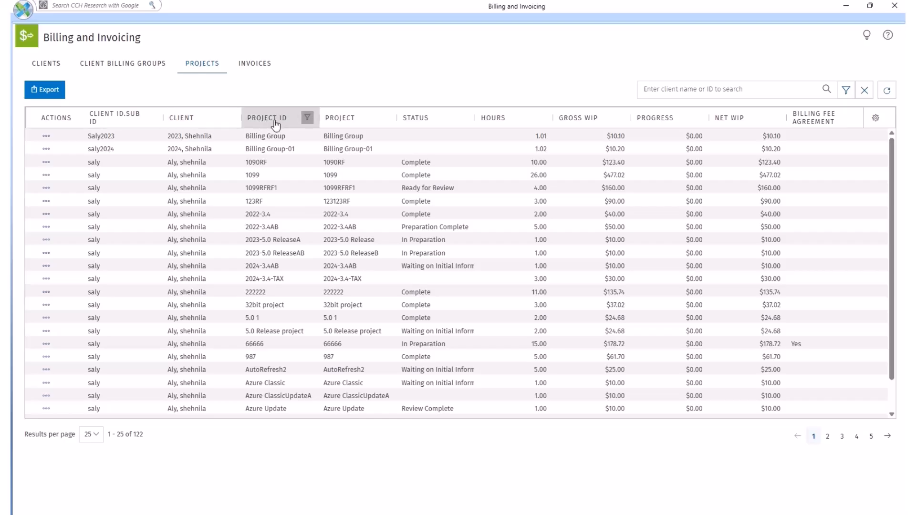
{"action": "left_click", "coordinate": [308, 119]}
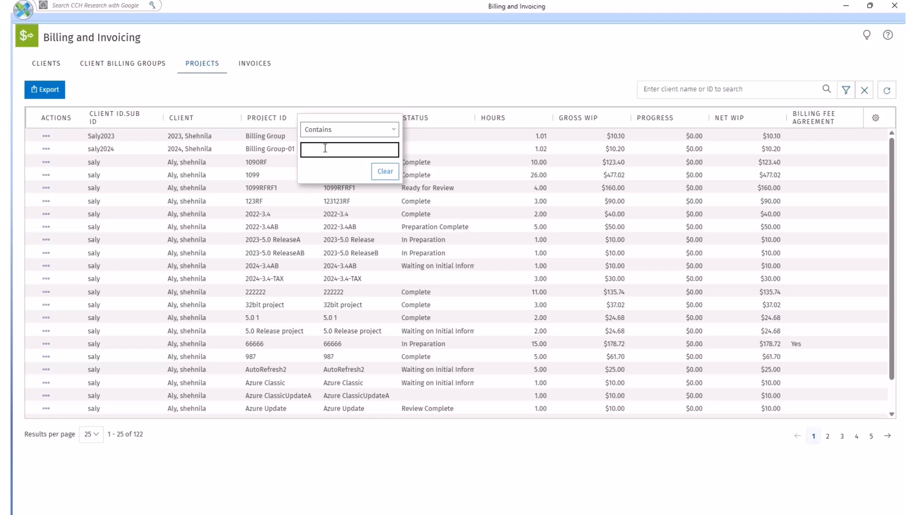
{"action": "left_click", "coordinate": [372, 88]}
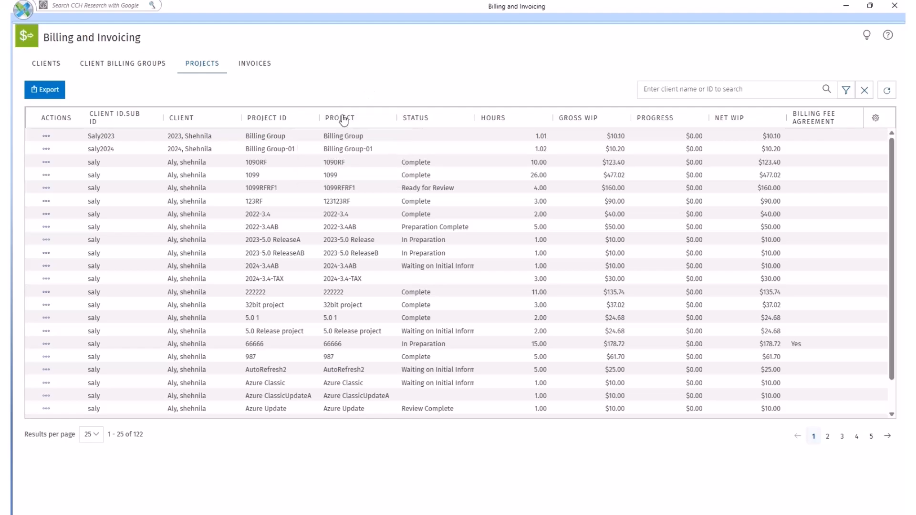
{"action": "left_click", "coordinate": [311, 119]}
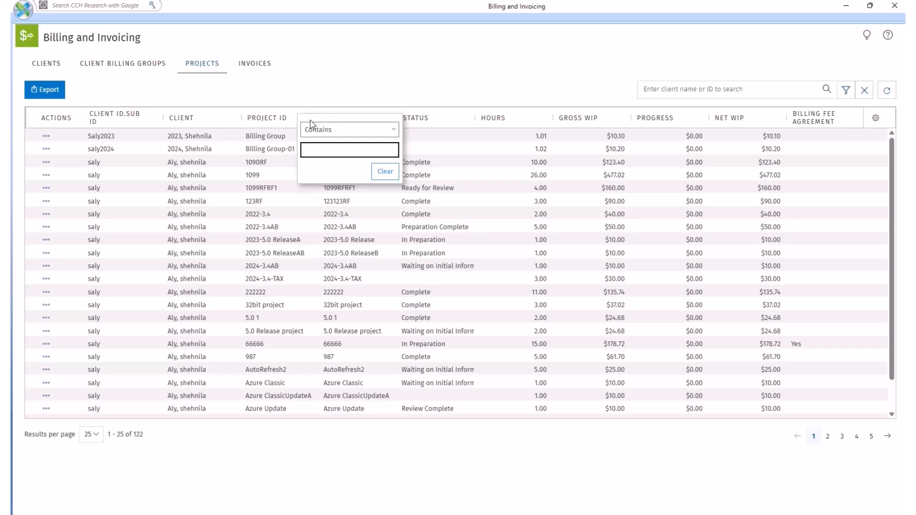
{"action": "left_click", "coordinate": [351, 98]}
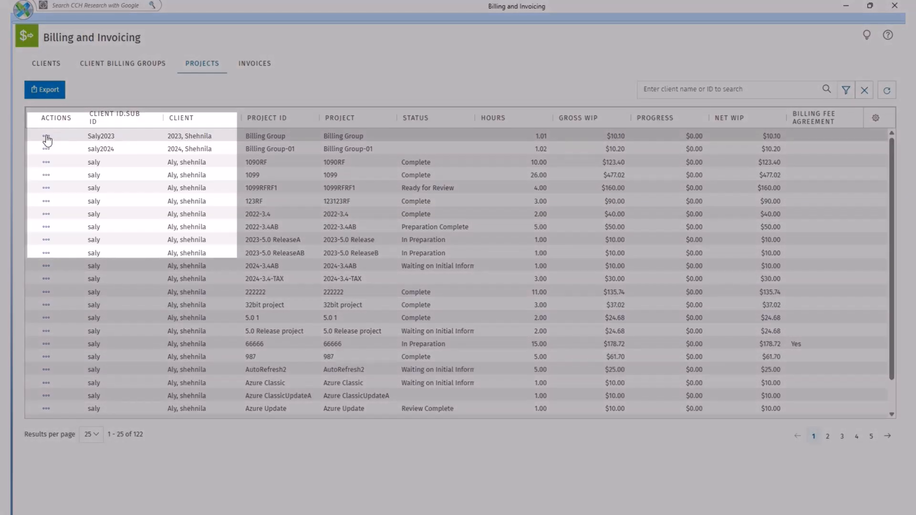
- Examine the first project's Bill and Progress Bill actions, the results-per-page options and the column layout of the Projects grid
{"action": "left_click", "coordinate": [47, 139]}
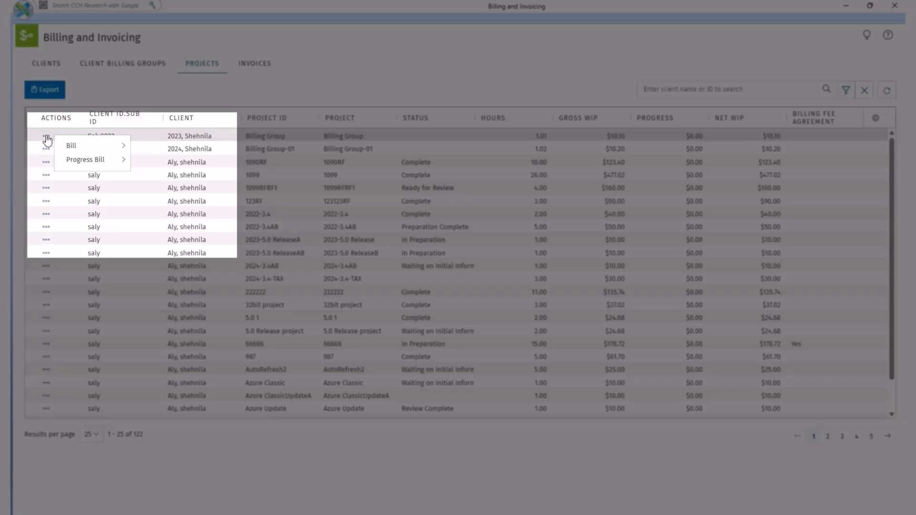
{"action": "mouse_move", "coordinate": [70, 146]}
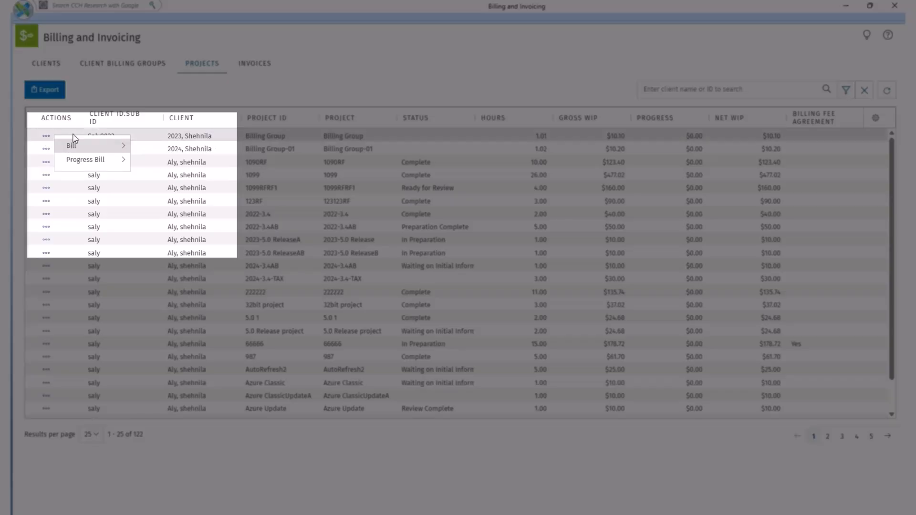
{"action": "mouse_move", "coordinate": [87, 159]}
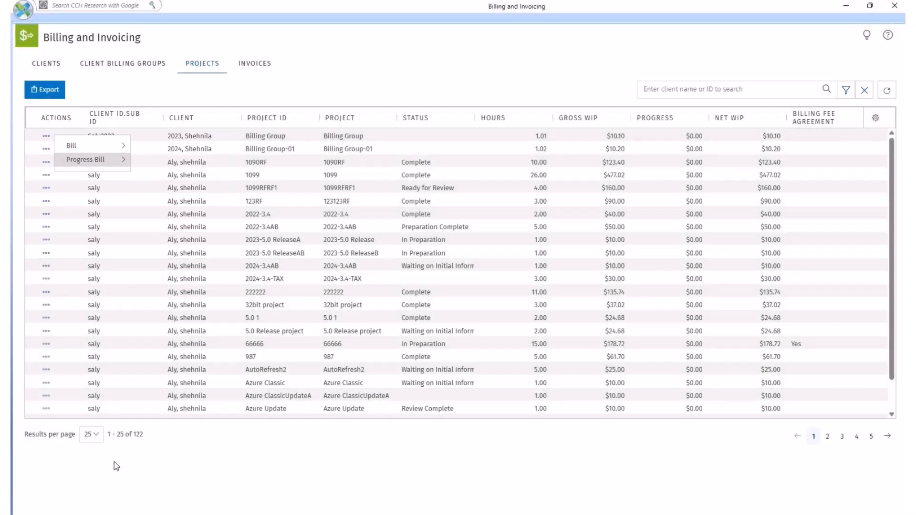
{"action": "left_click", "coordinate": [94, 434]}
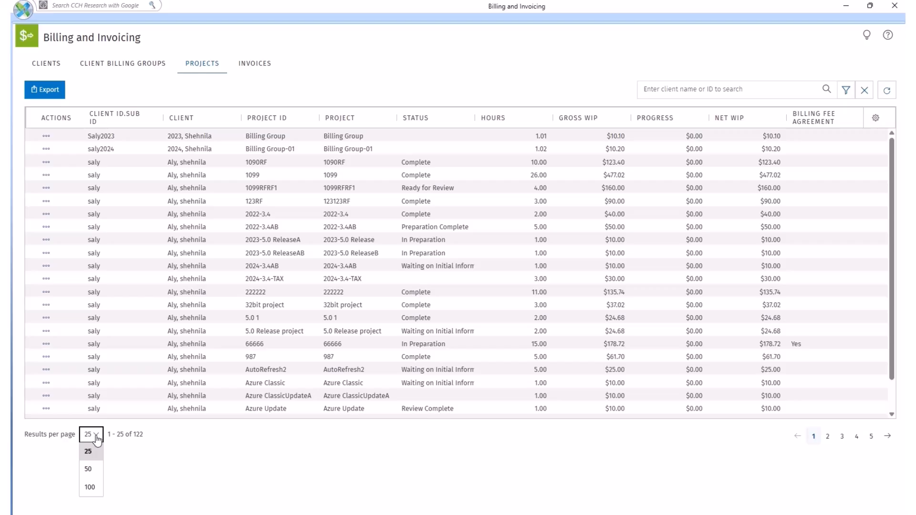
{"action": "left_click", "coordinate": [206, 453]}
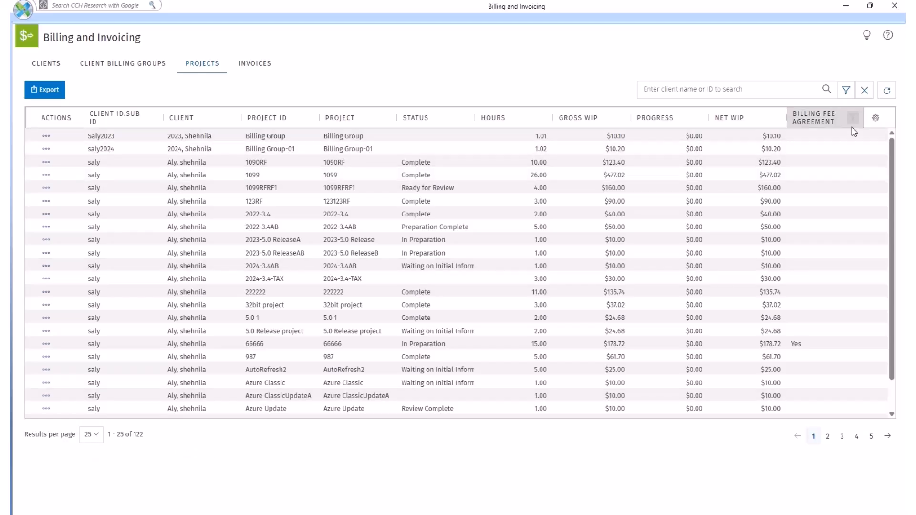
{"action": "left_click", "coordinate": [875, 119]}
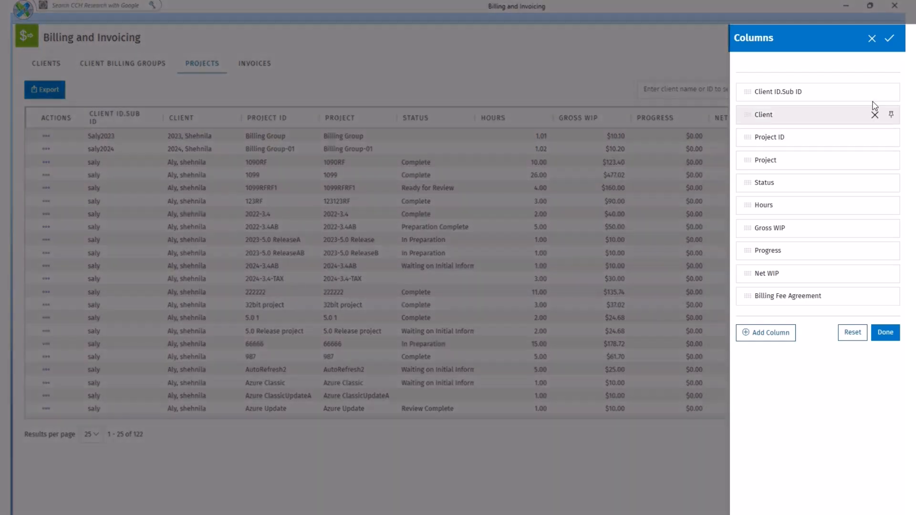
{"action": "left_click", "coordinate": [871, 38]}
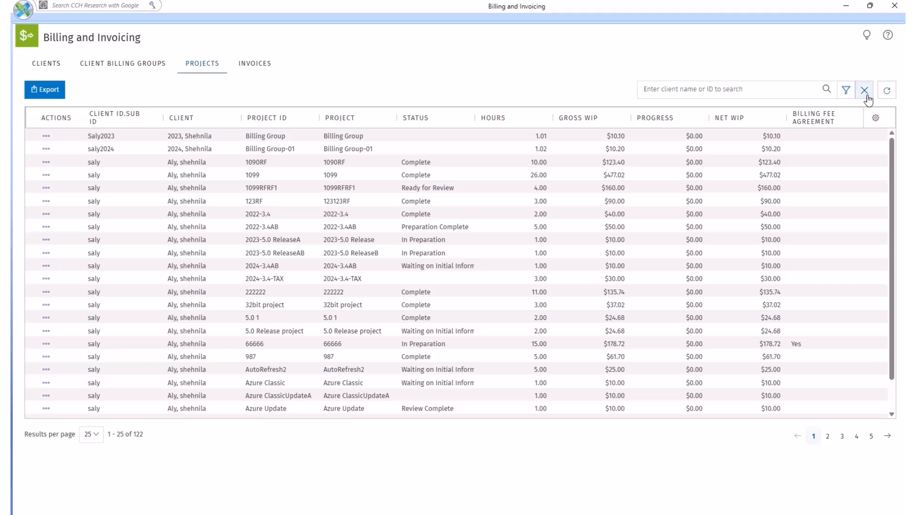
- Examine the Invoices grid: the actions for invoice 943, the Client column filter and the grid's filter settings
{"action": "left_click", "coordinate": [255, 63]}
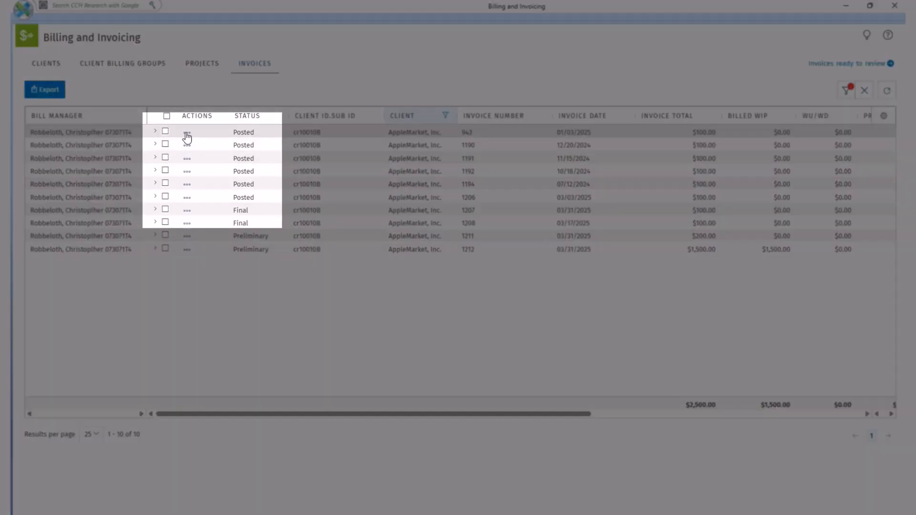
{"action": "left_click", "coordinate": [187, 135]}
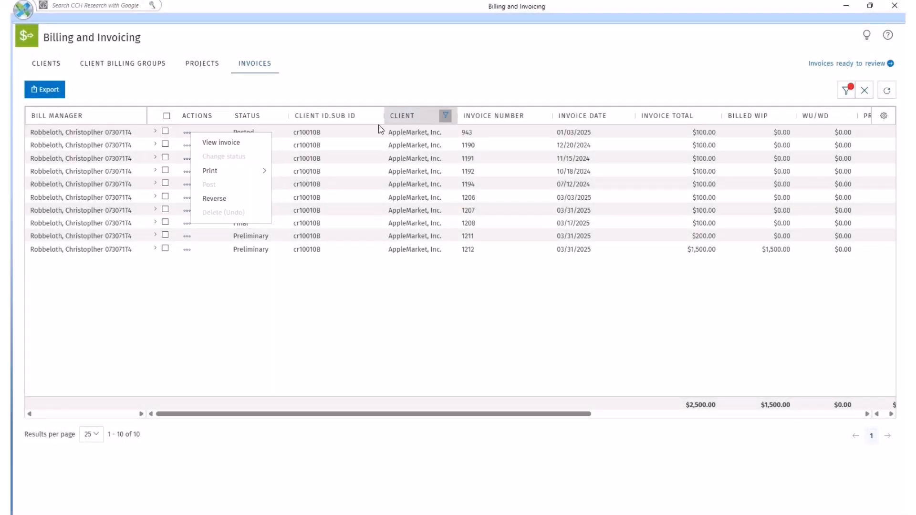
{"action": "left_click", "coordinate": [448, 118]}
{"action": "type", "text": "ap"}
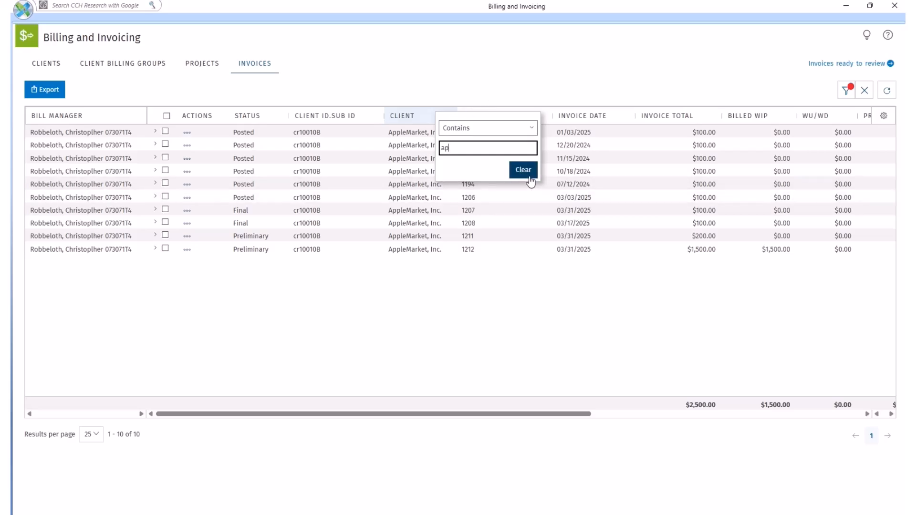
{"action": "left_click", "coordinate": [504, 88]}
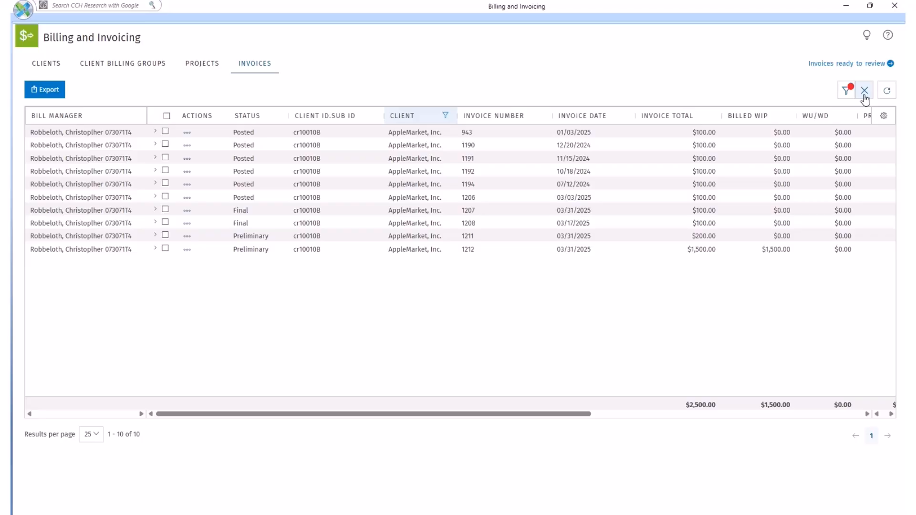
{"action": "left_click", "coordinate": [847, 92]}
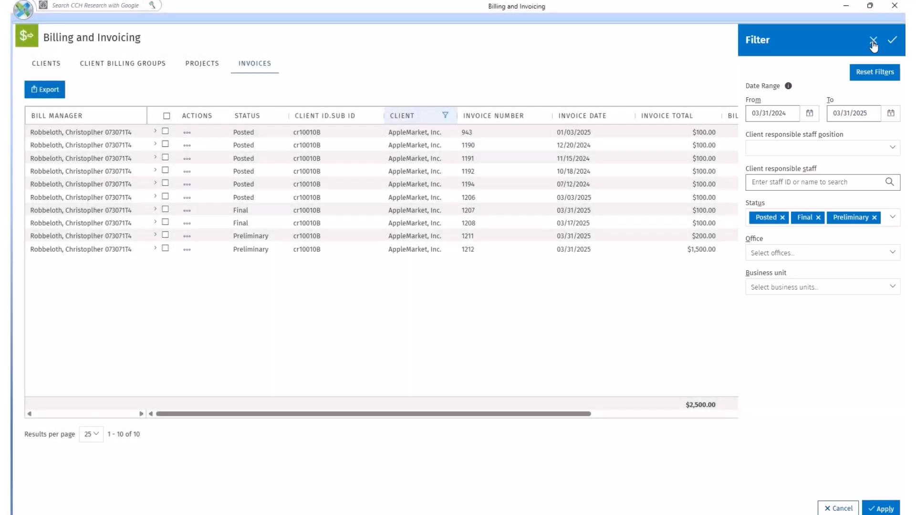
{"action": "left_click", "coordinate": [874, 42]}
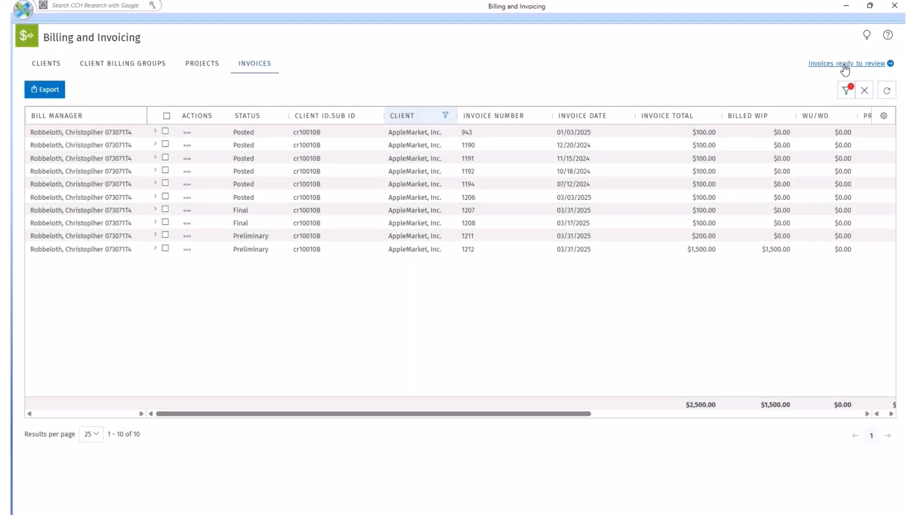
- Open the review of invoices ready to review and switch to AppleMarket, Inc. invoice 1212
{"action": "left_click", "coordinate": [845, 67]}
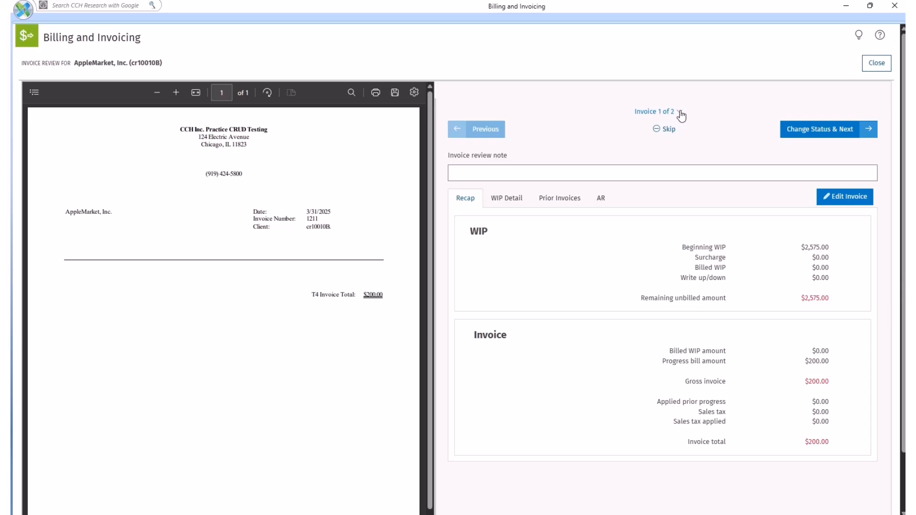
{"action": "left_click", "coordinate": [680, 113]}
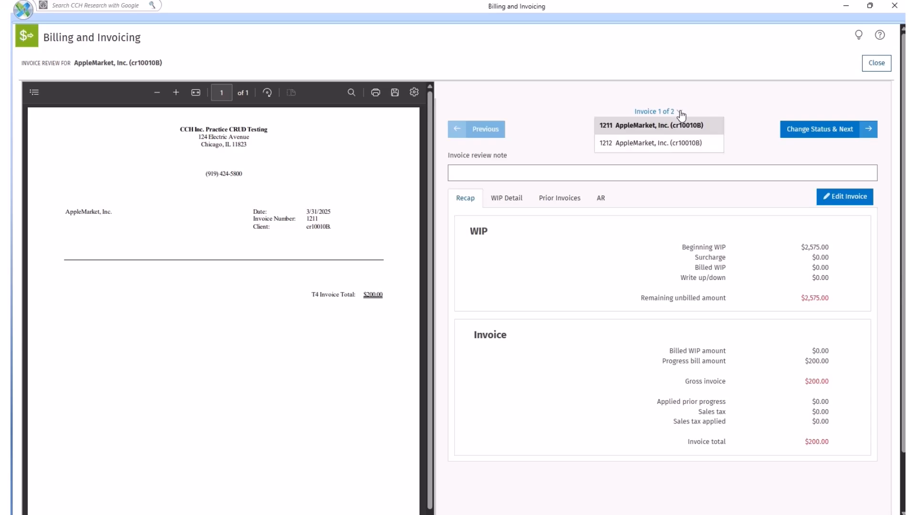
{"action": "left_click", "coordinate": [659, 143]}
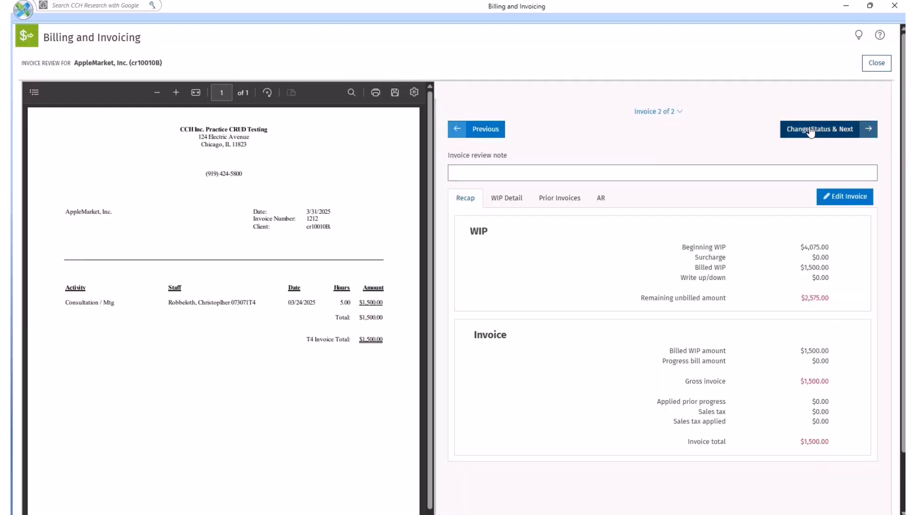
- Change the status of invoice 1212 to Reviewed and save it
{"action": "left_click", "coordinate": [810, 130]}
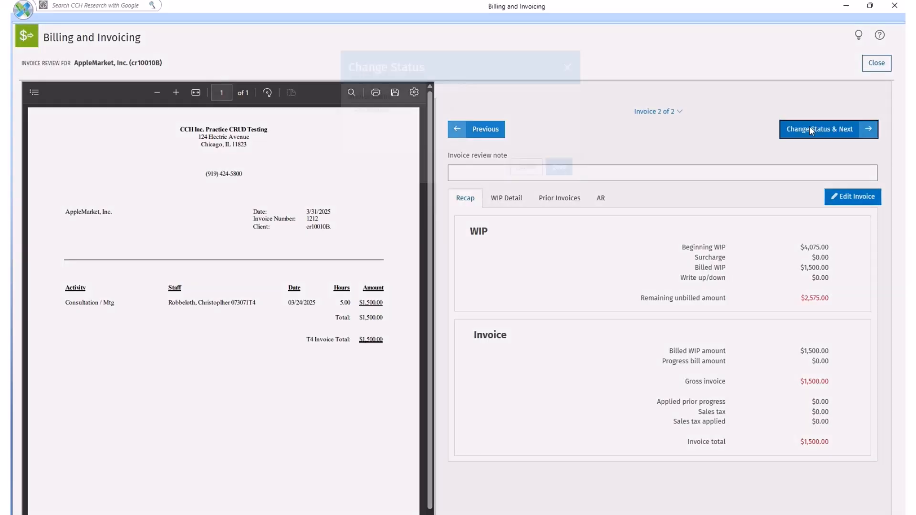
{"action": "left_click", "coordinate": [453, 136]}
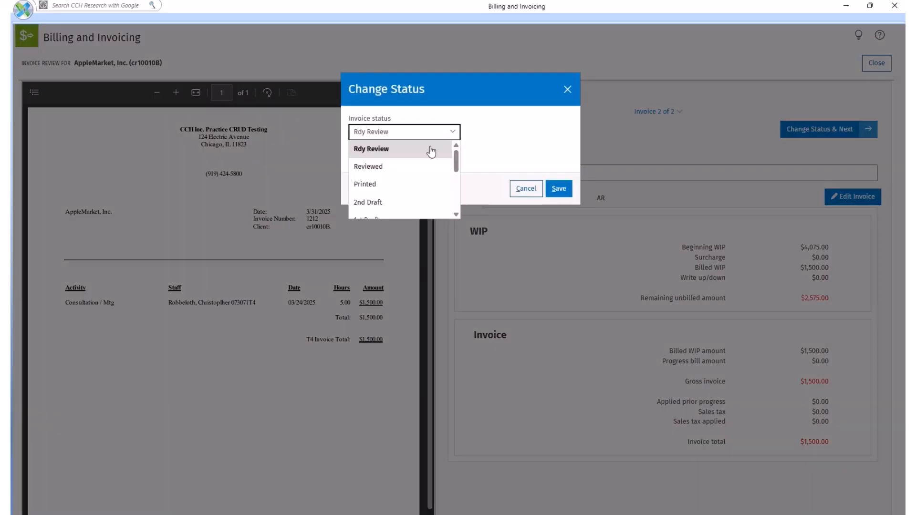
{"action": "left_click", "coordinate": [413, 171]}
{"action": "left_click", "coordinate": [559, 189]}
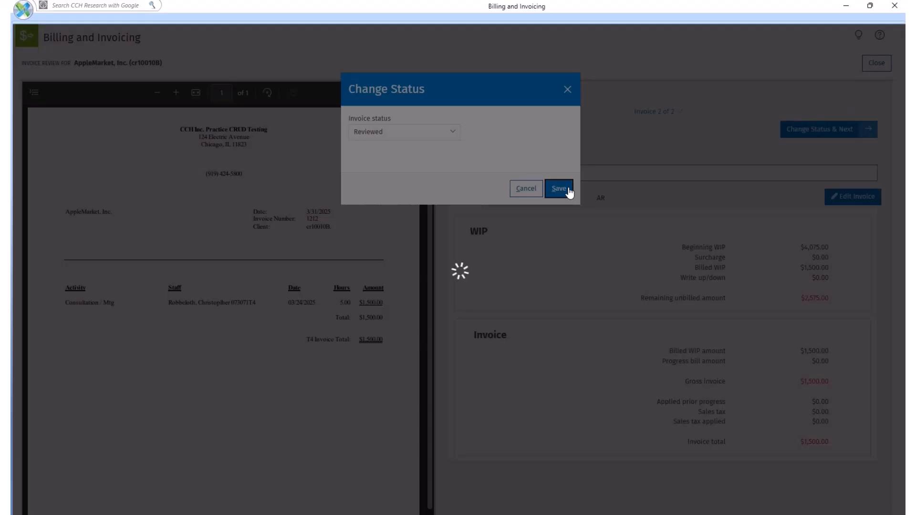
{"action": "left_click", "coordinate": [552, 182]}
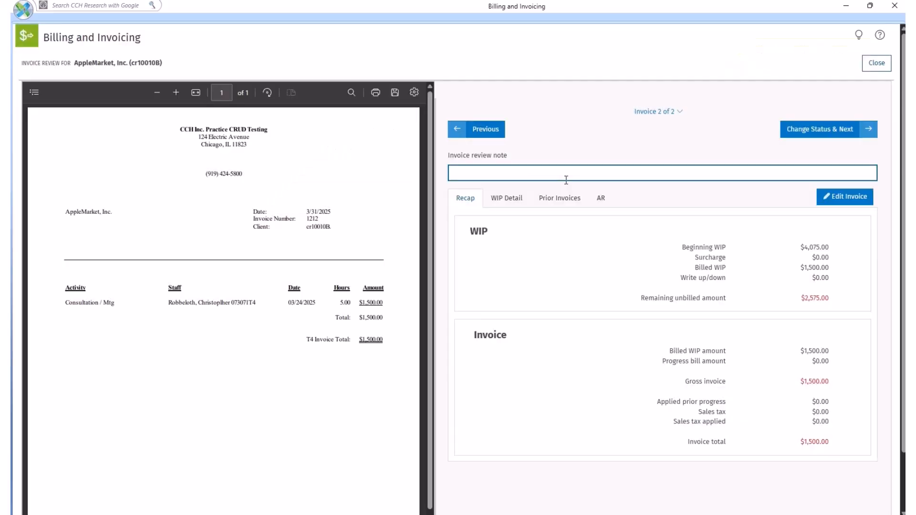
- Examine the WIP detail of invoice 1212 and its Staff column filter, and close the invoice review
{"action": "left_click", "coordinate": [520, 201]}
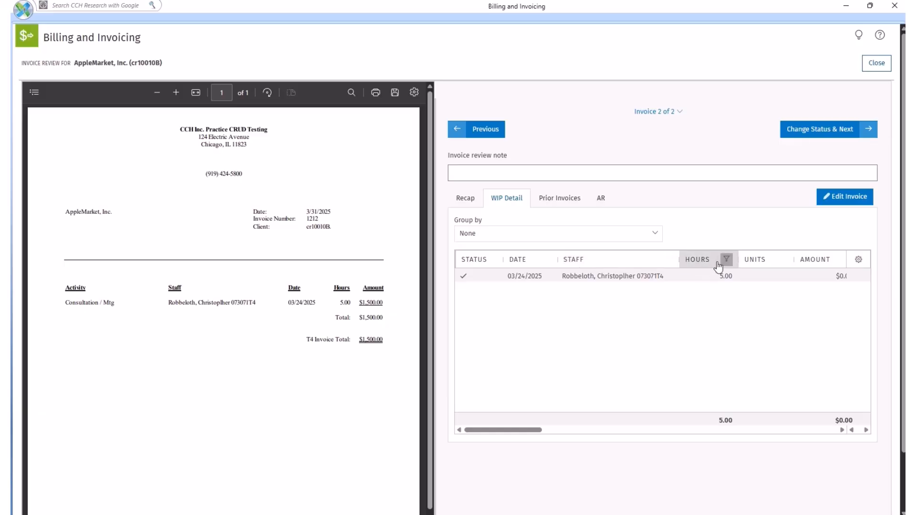
{"action": "left_click", "coordinate": [668, 262]}
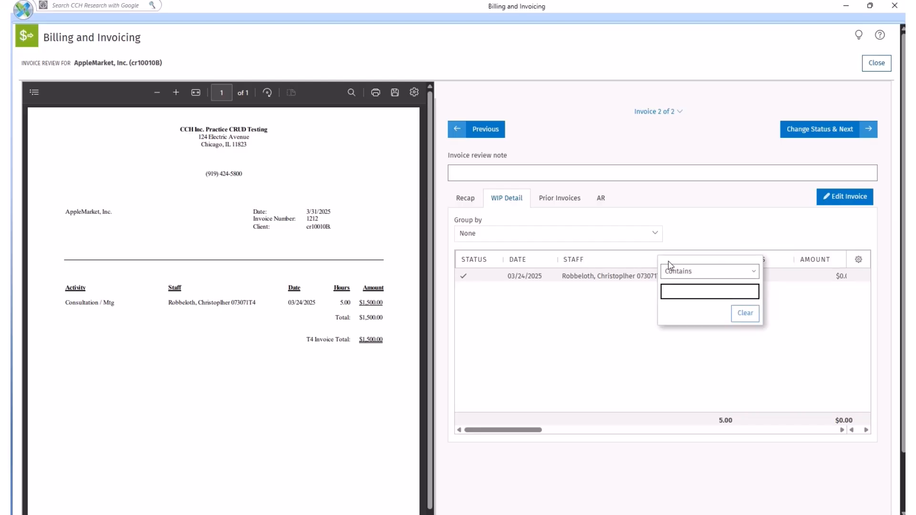
{"action": "left_click", "coordinate": [713, 237]}
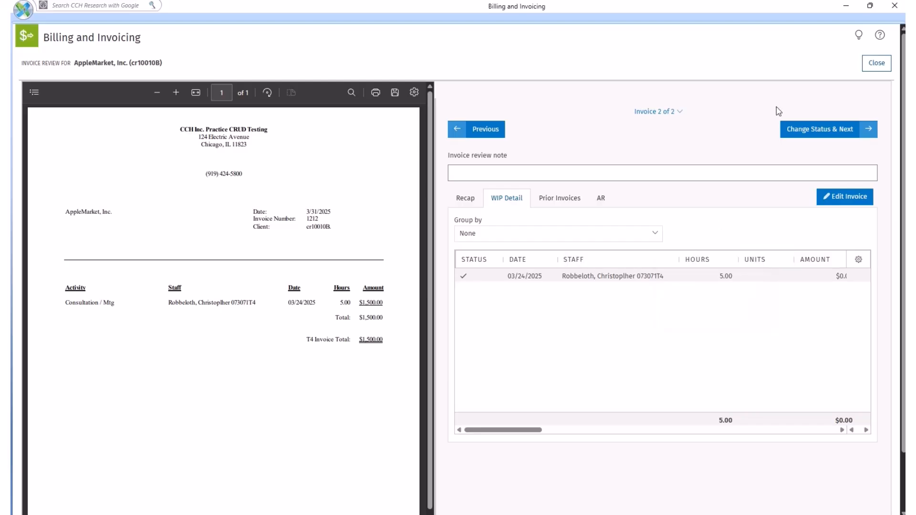
{"action": "left_click", "coordinate": [876, 63]}
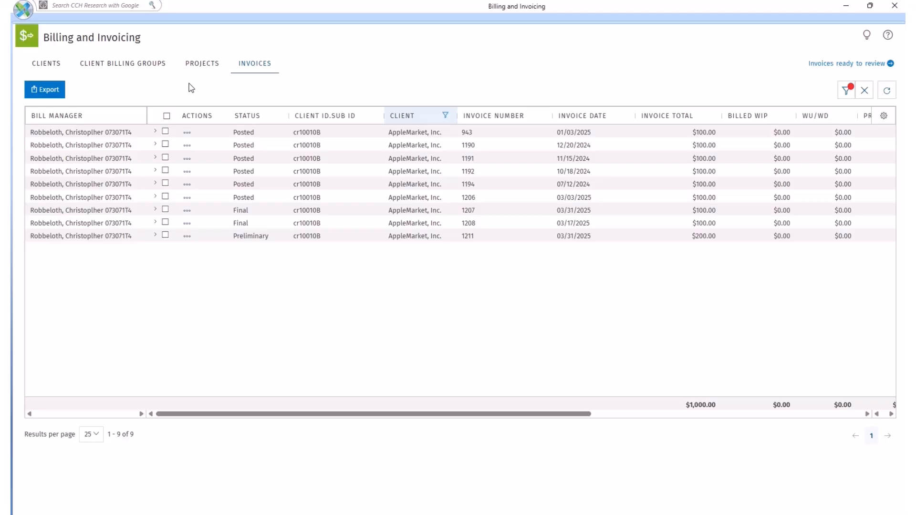
- Select the Final invoices 1207 and 1208 and review the batch actions for changing status, printing, undoing final print and posting
{"action": "left_click", "coordinate": [165, 210]}
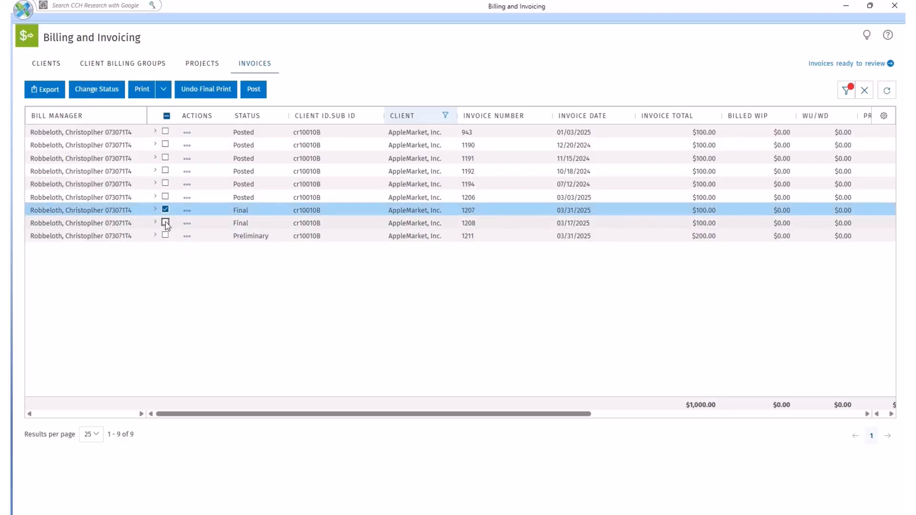
{"action": "left_click", "coordinate": [165, 222]}
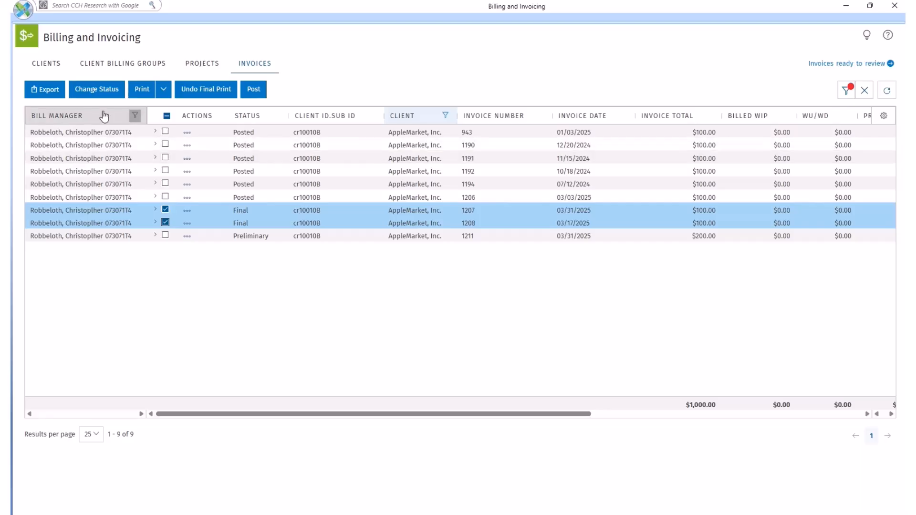
{"action": "left_click", "coordinate": [102, 91]}
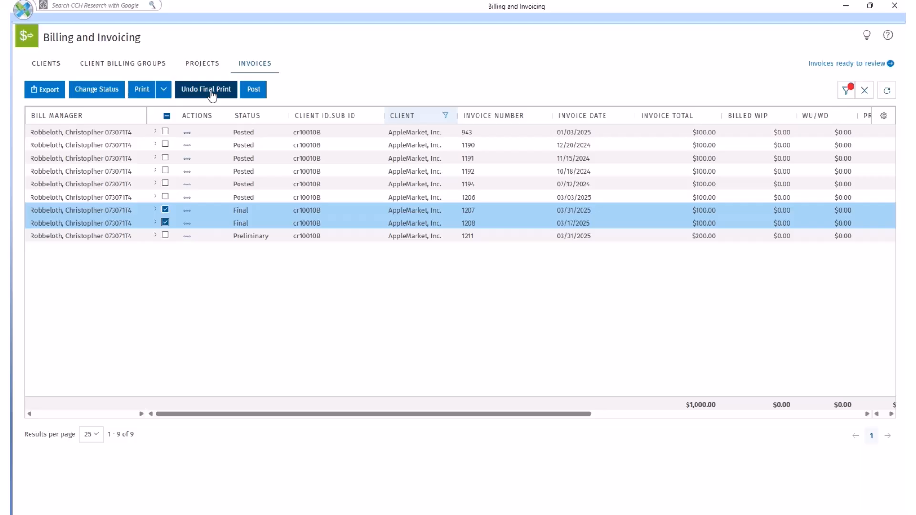
{"action": "left_click", "coordinate": [255, 91]}
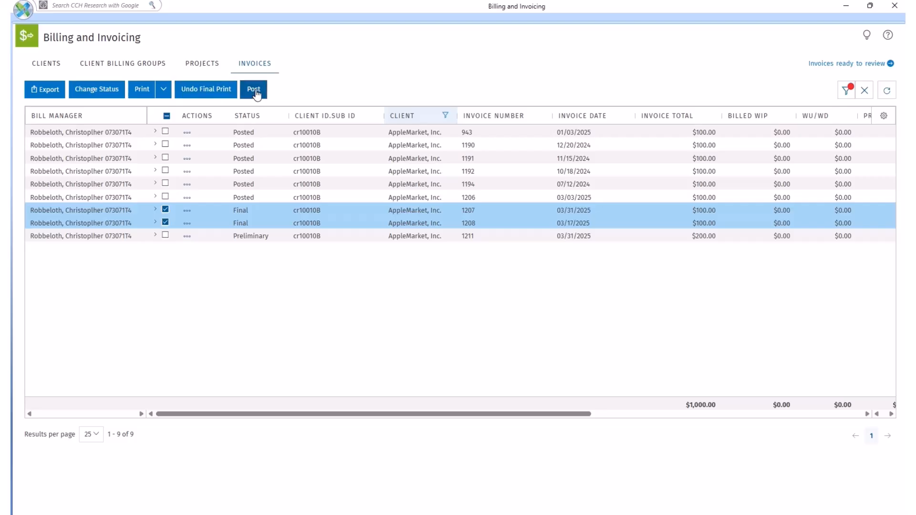